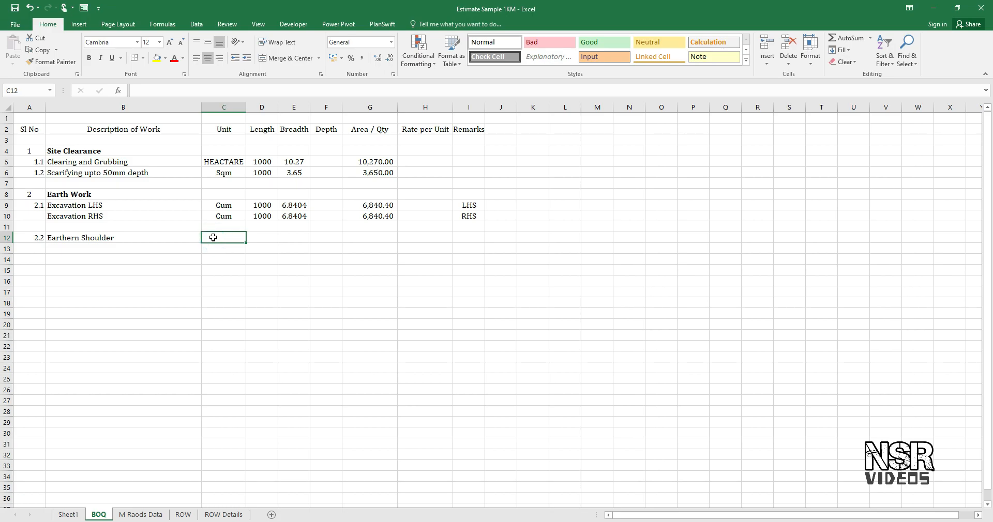
Step: Set the Earthern Shoulder item's unit to Cum and length to 1000, and duplicate its description, unit and length into row 13
type("Cum")
key("Tab")
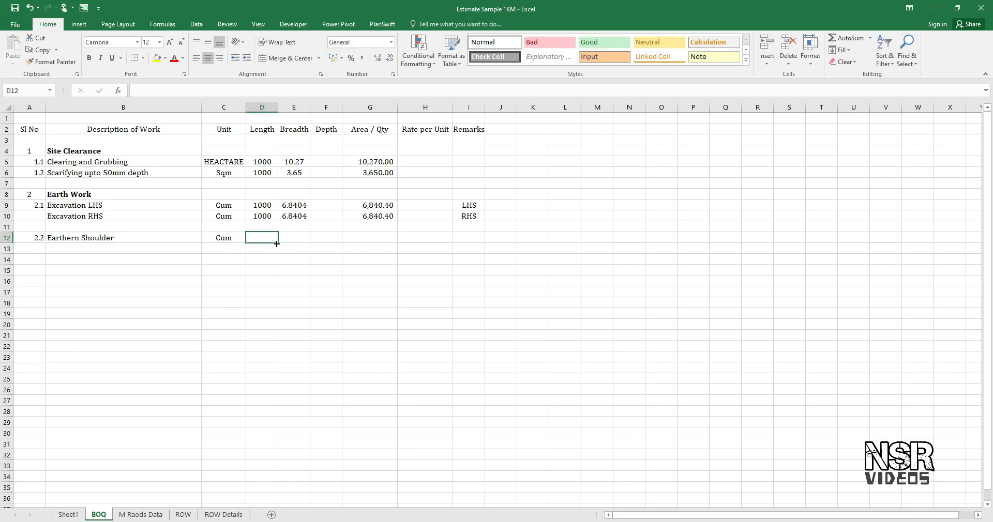
type("1000")
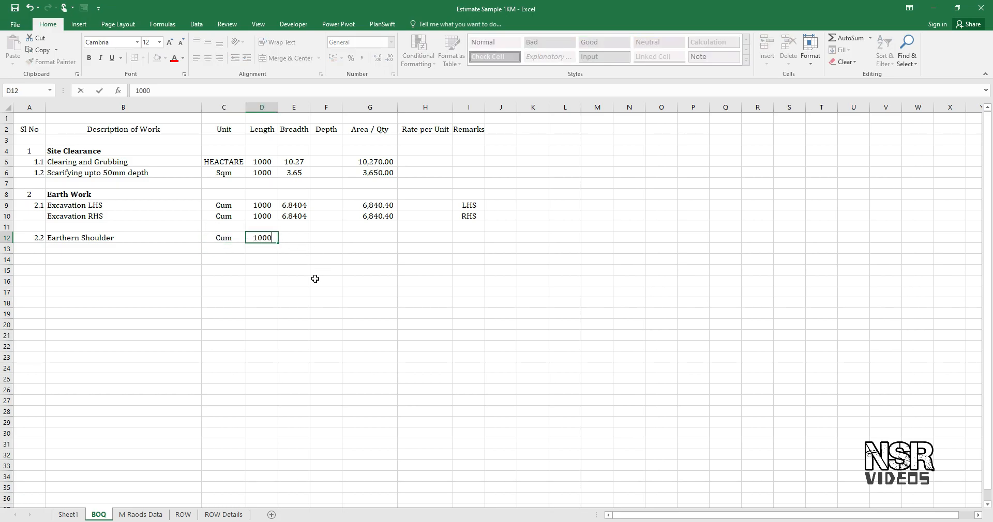
key("Tab")
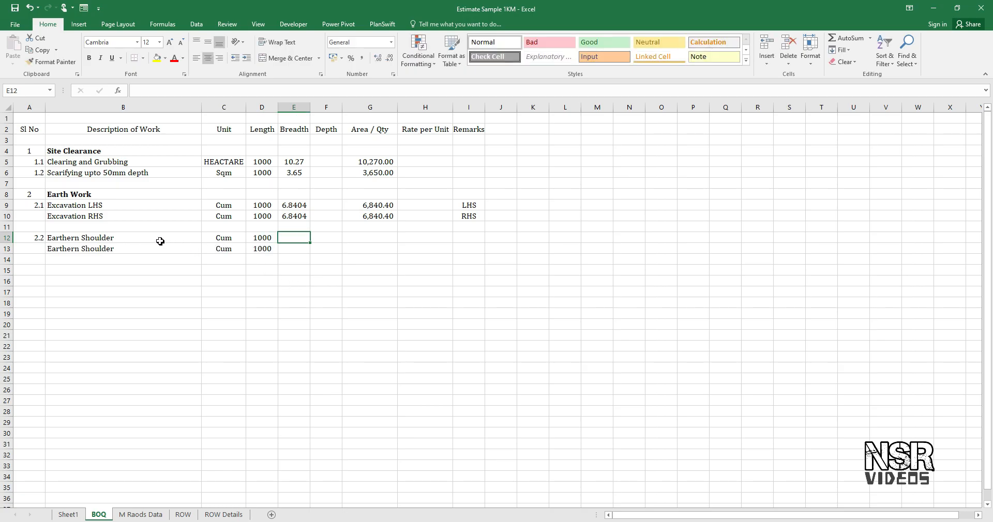
Step: Rename the two shoulder descriptions in rows 12 and 13 as Earthern Shoulder LHS and Earthern Shoulder RHS
left_click(159, 242)
double_click(159, 238)
type("LHS")
key("Return")
type("R")
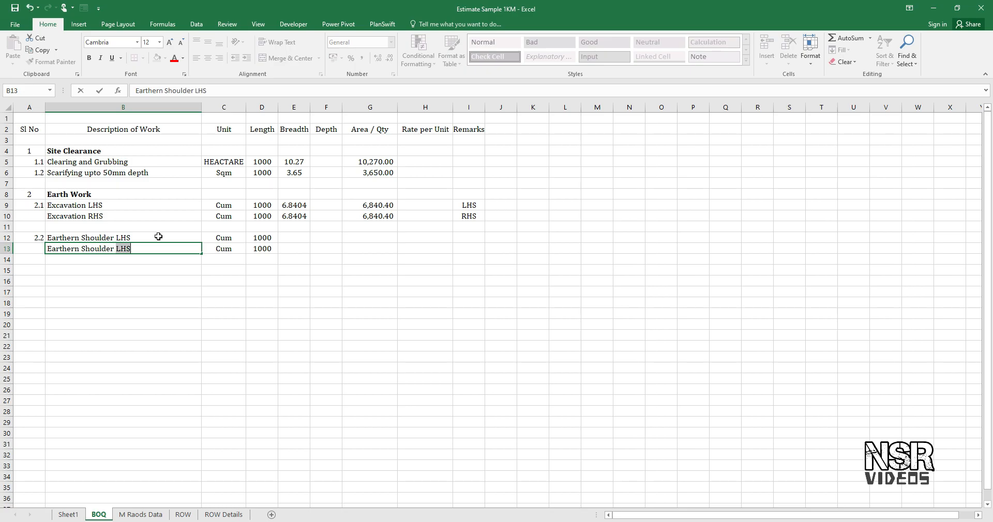
key("Return")
key("Up")
key("Right")
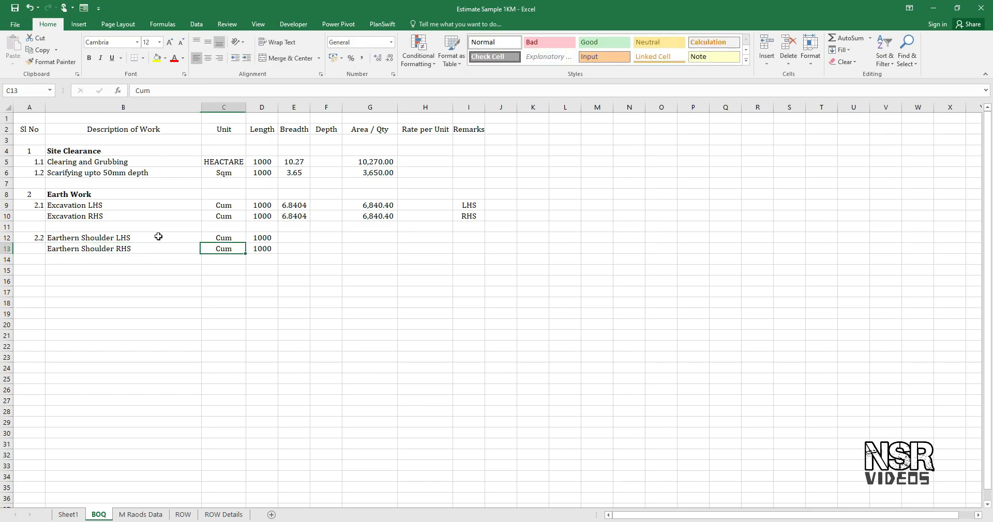
key("Right")
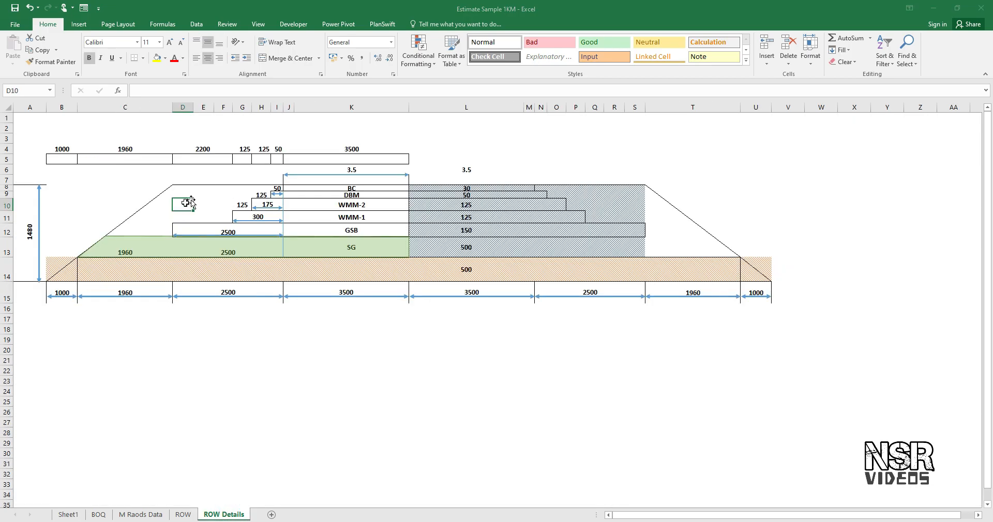
Step: Examine the left side slope and the BC to GSB layer thicknesses in the ROW Details cross-section
left_click(151, 230)
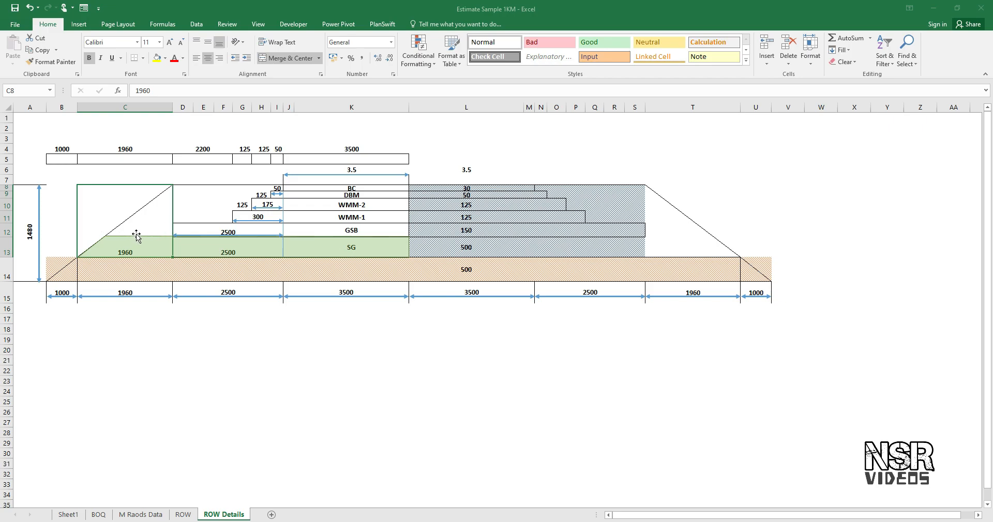
left_click_drag(380, 233, 141, 228)
left_click(155, 228)
left_click(185, 226)
left_click(164, 212)
left_click(423, 188)
left_click_drag(424, 193, 425, 226)
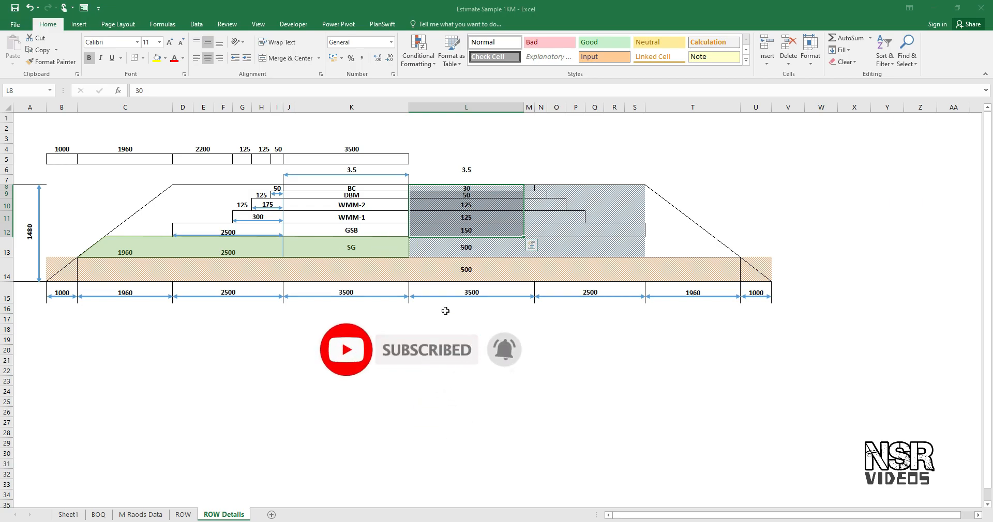
Step: Calculate the earthern shoulder's Area at Side Slopes in cell C22 of Sheet1 with =0.5*0.96*0.48
left_click(77, 515)
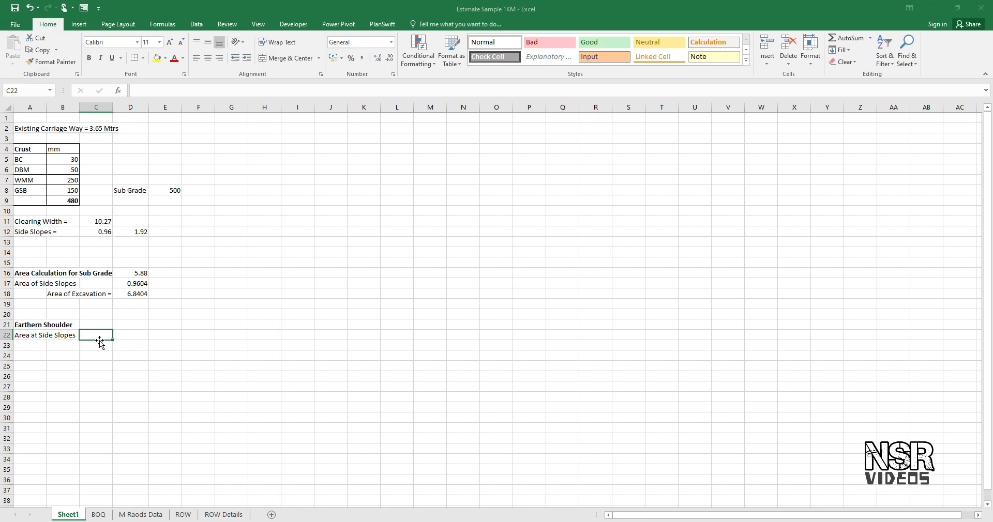
type("=0.5*0.96*0.48")
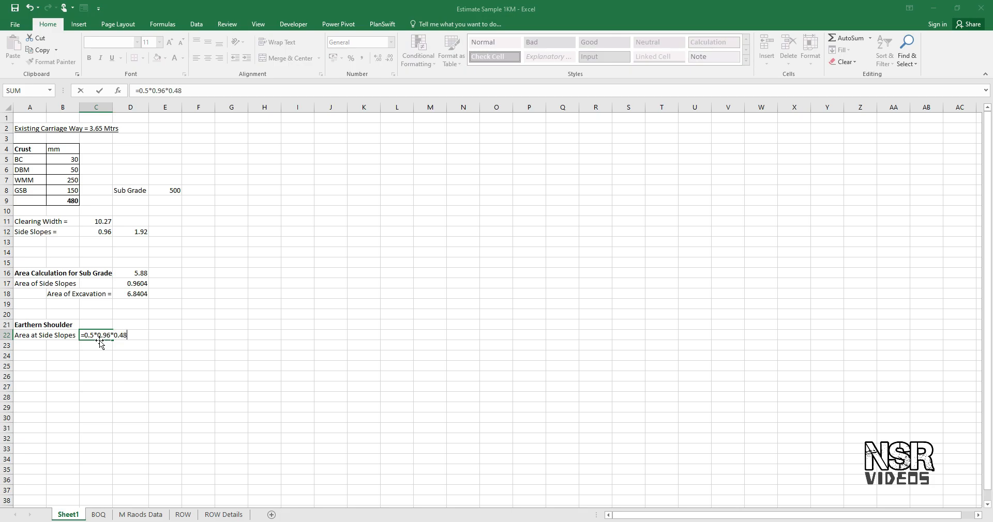
key("Return")
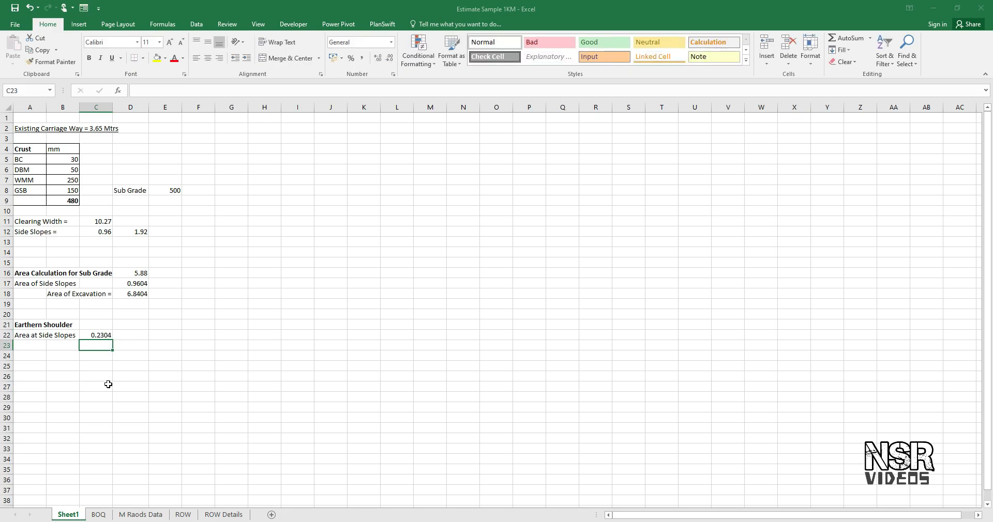
Step: Add the label Area at Layers in cell A23, below Area at Side Slopes
left_click(30, 354)
key("Up")
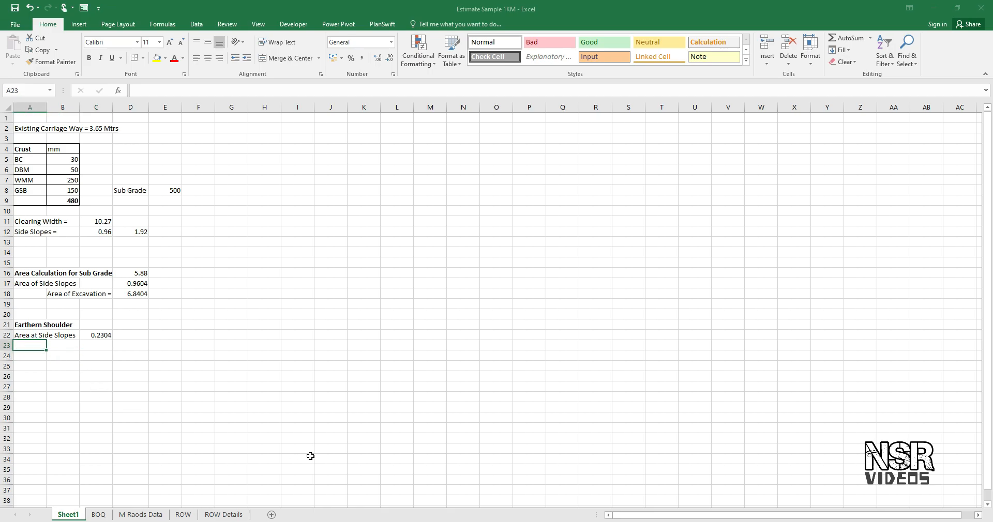
type("Area a")
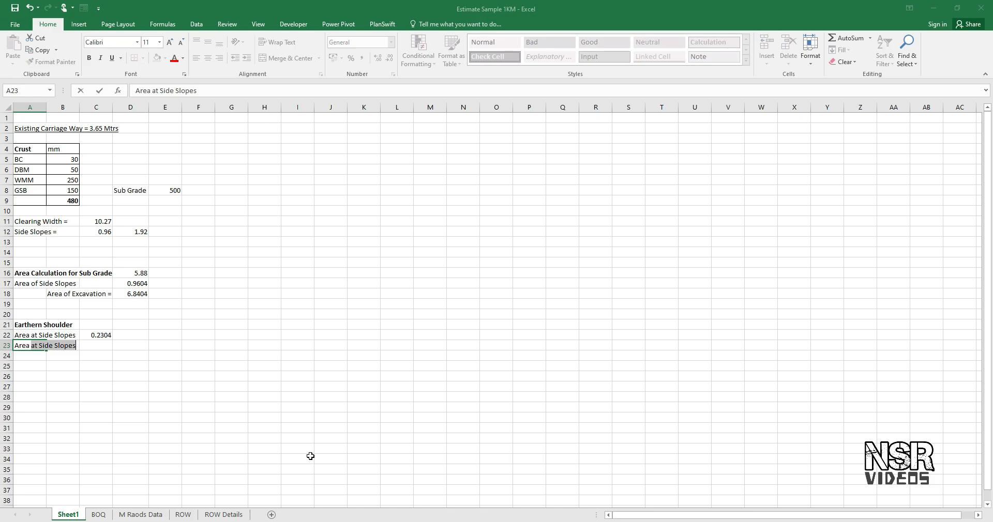
type("t Layers")
key("Tab")
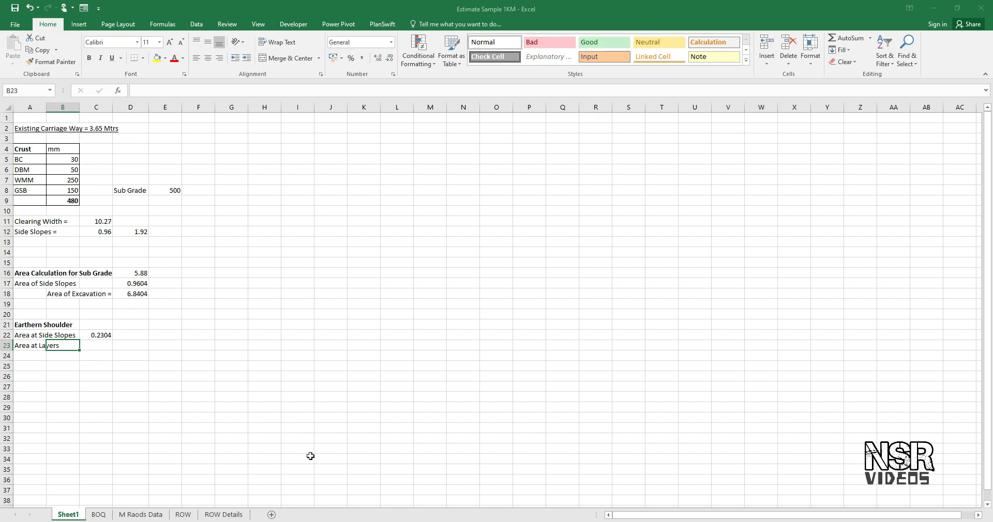
Step: Check the shoulder layers' extent and thicknesses in ROW Details, and calculate Area at Layers in Sheet1 cell C23 as 2.5*0.33
left_click(223, 515)
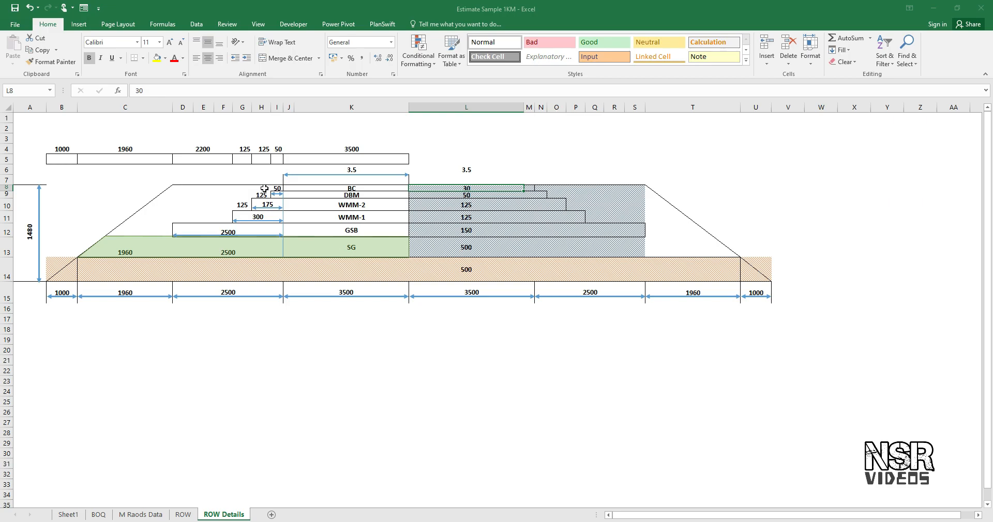
mouse_move(184, 188)
left_mouse_down()
mouse_move(265, 226)
mouse_move(190, 199)
left_mouse_up()
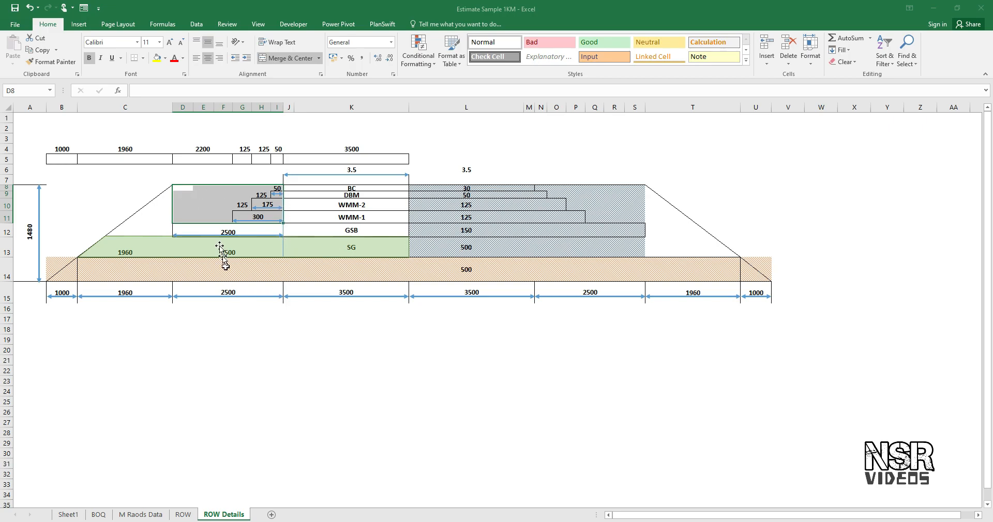
left_click_drag(434, 188, 436, 218)
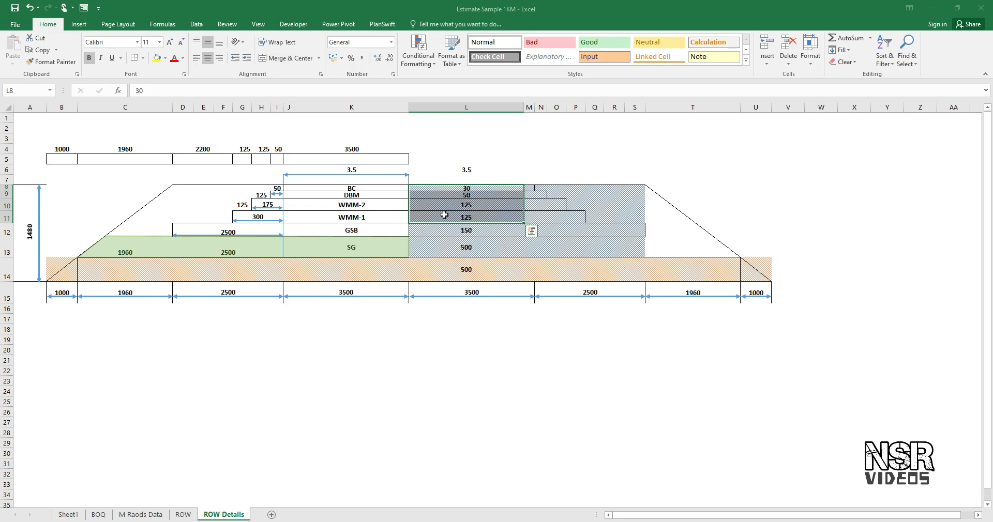
left_click(69, 515)
type("+2")
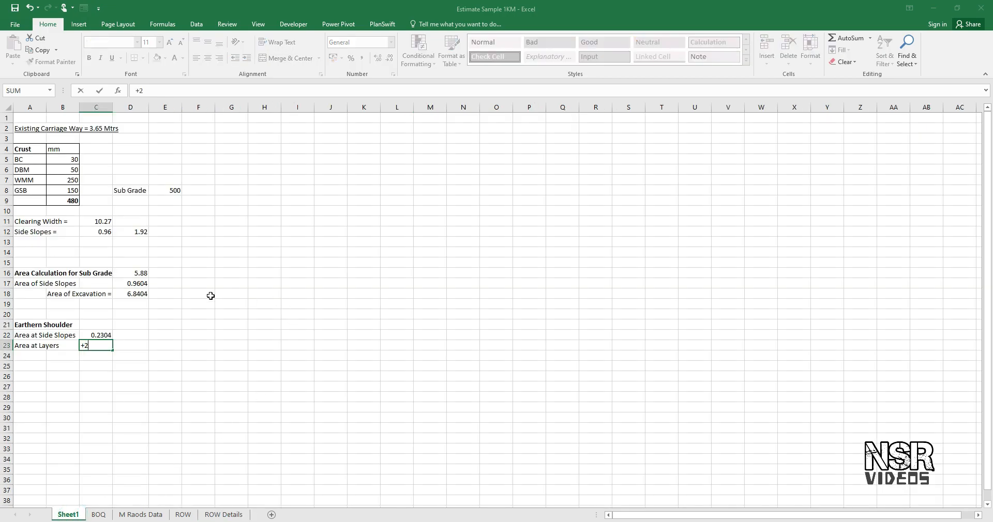
type(".5*0.33")
key("ctrl+Return")
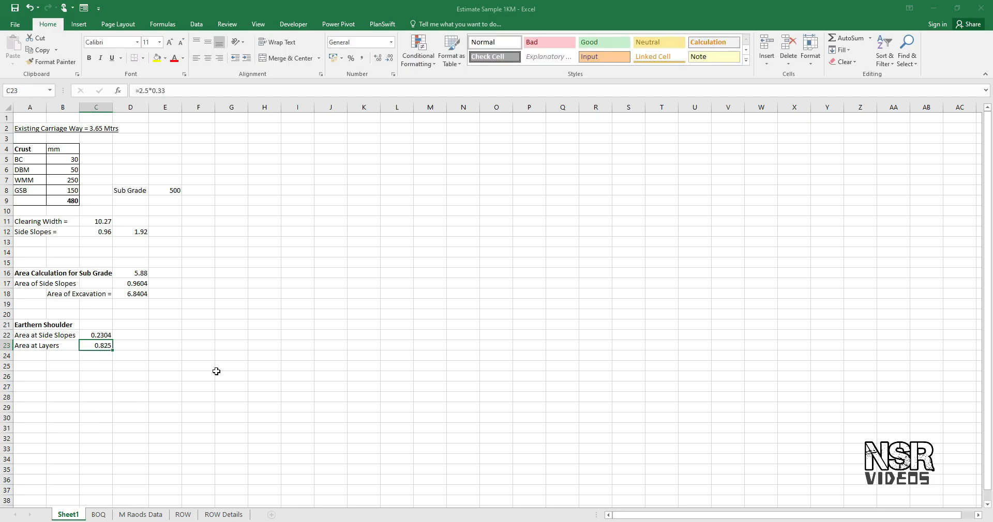
key("Down")
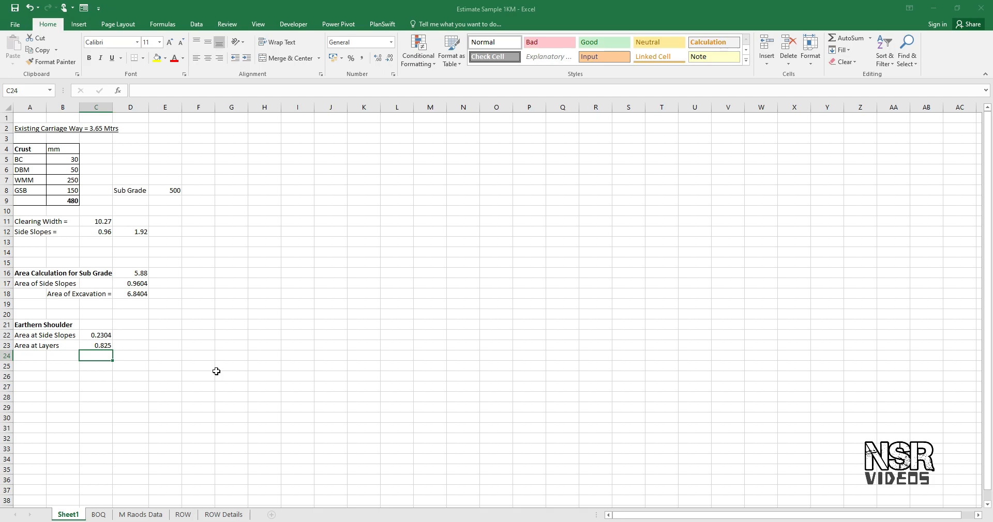
Step: Examine the ROW Details cross-section for the DBM, WMM-2 and WMM-1 projections that extend into the left shoulder area
left_click(224, 515)
left_click_drag(133, 190, 260, 222)
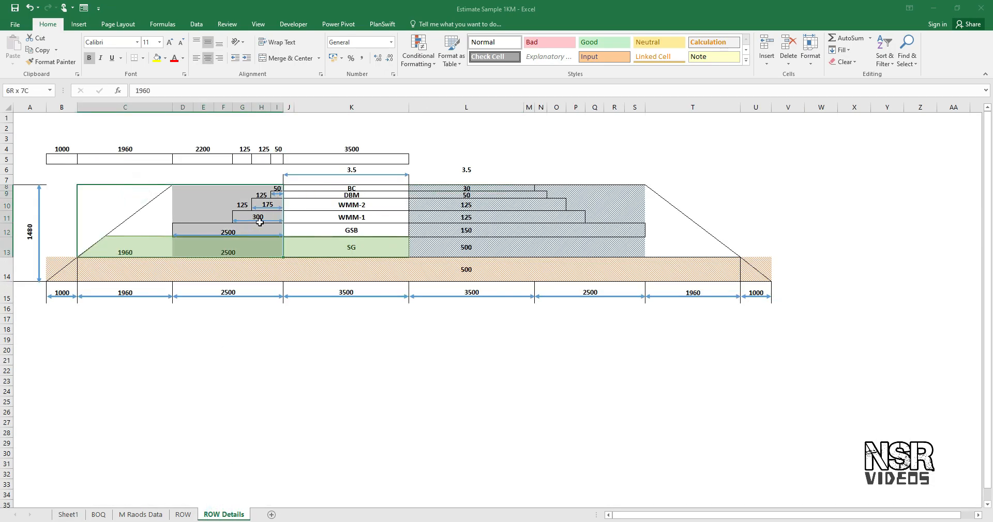
left_click(219, 206)
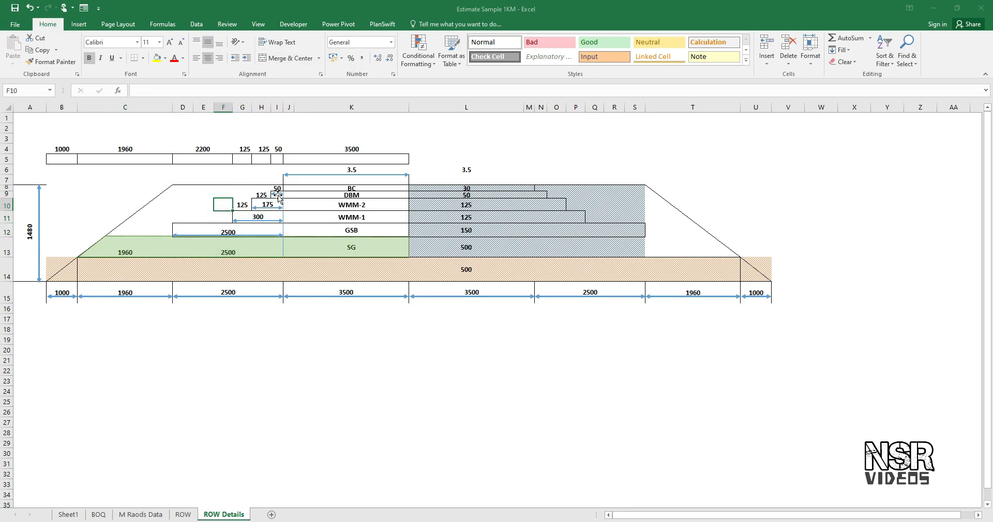
left_click(278, 194)
left_click(298, 194)
key("Left")
key("Left")
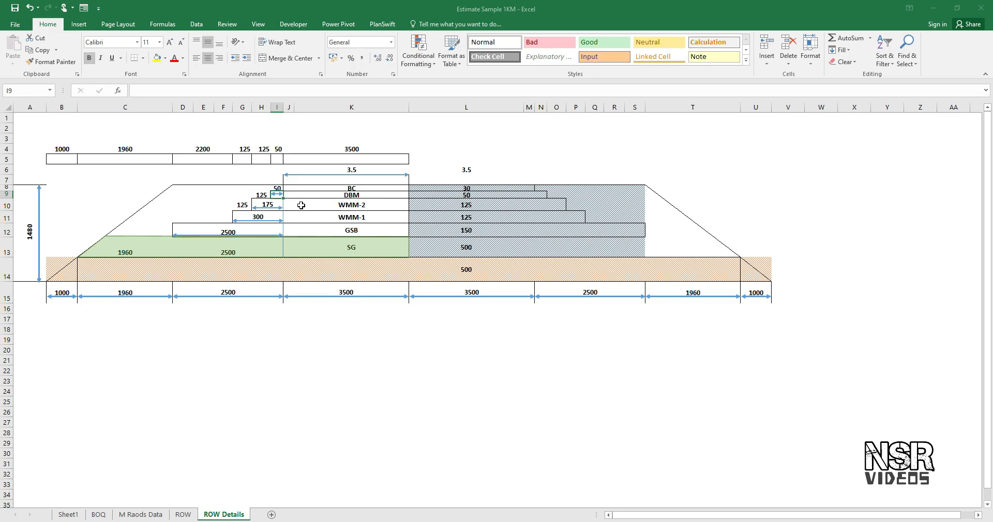
key("Down")
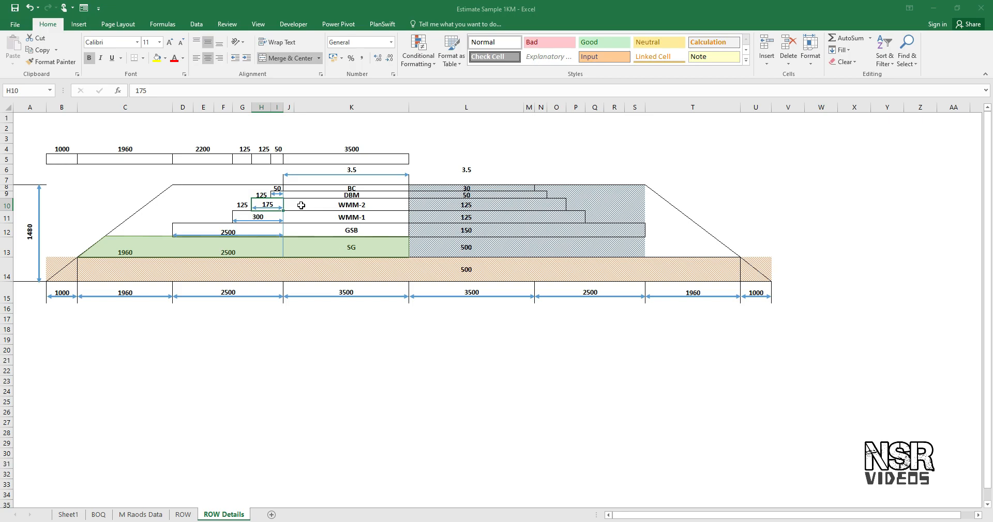
key("Down")
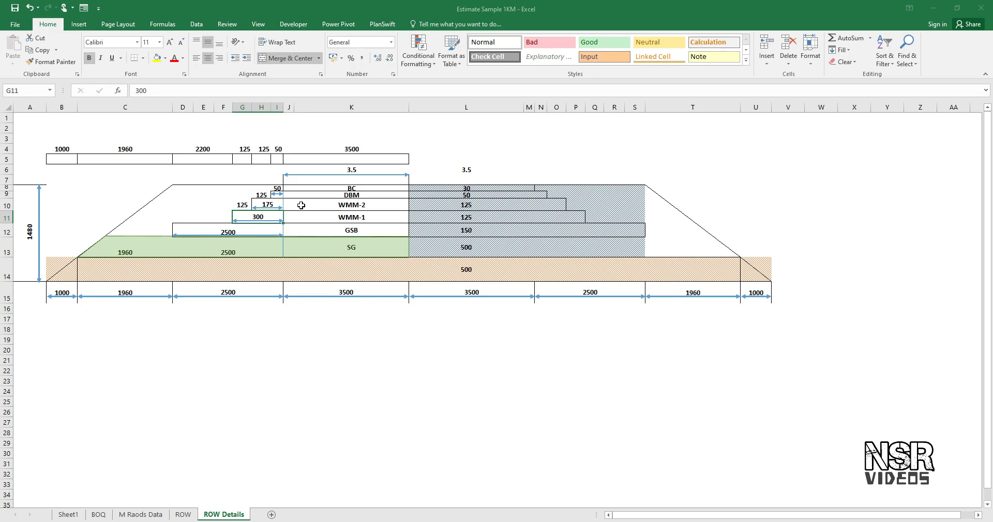
key("Up")
key("Up")
key("Up")
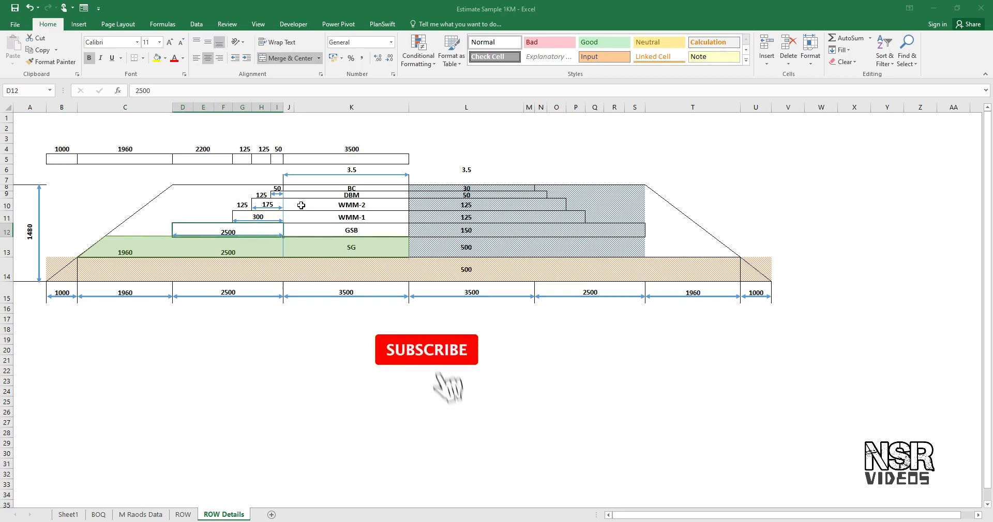
key("Right")
key("Right")
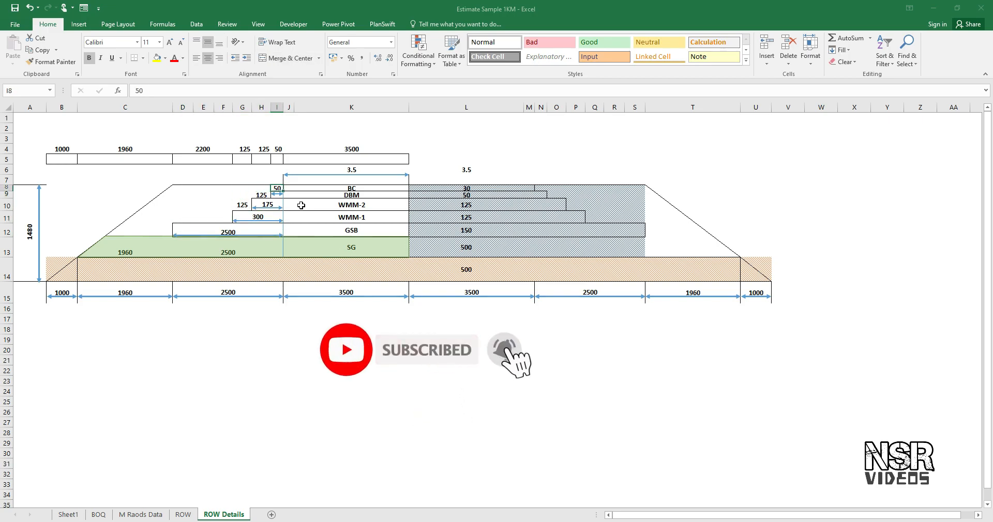
key("Down")
key("Left")
key("Left")
key("Right")
key("Right")
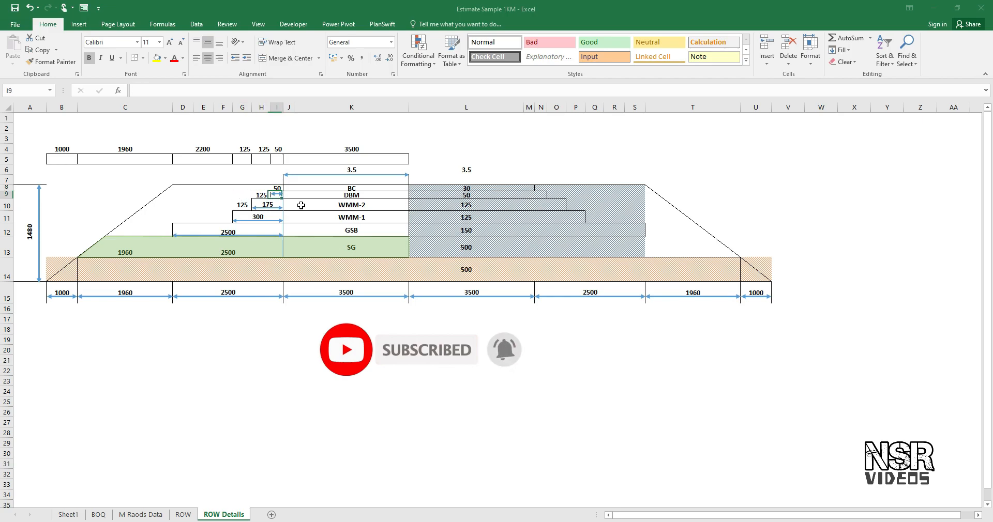
key("Down")
key("Down")
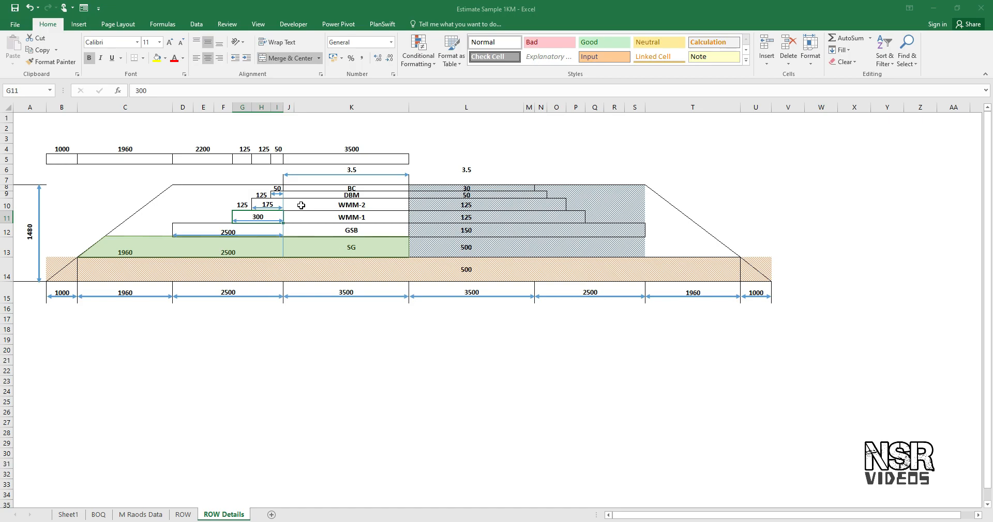
Step: Enter the DBM projection's 0.05 by 0.05 deduction as a negative area in cell C24 of Sheet1
left_click(67, 515)
type("=")
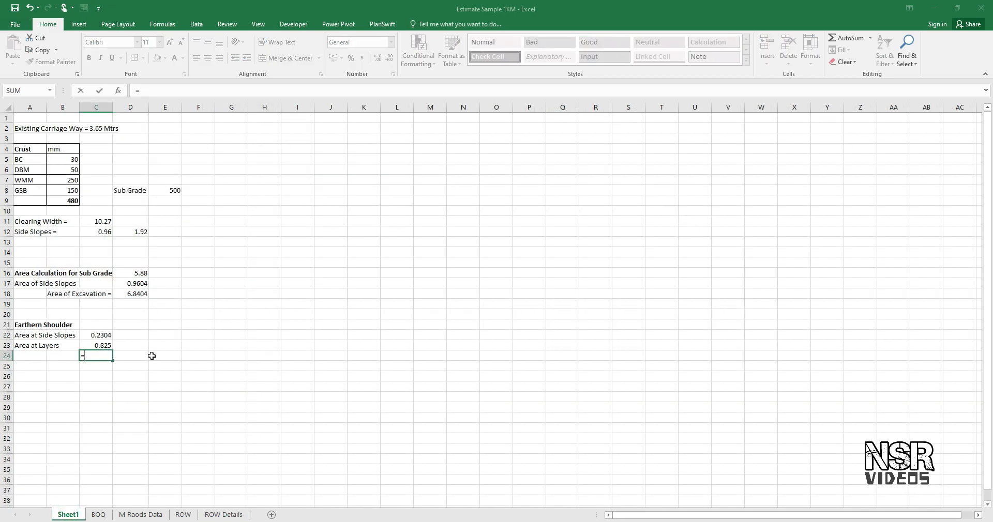
type("(")
left_click(223, 514)
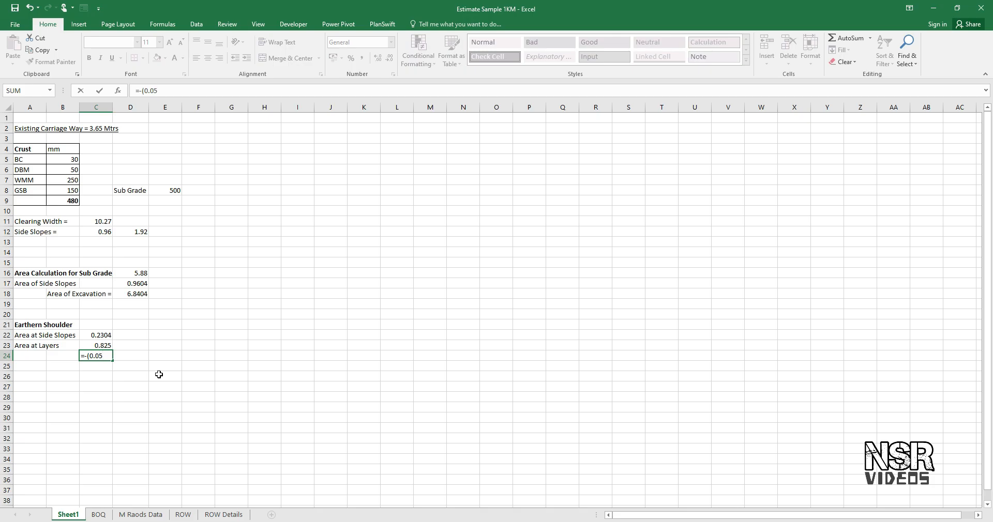
type("5")
key("Return")
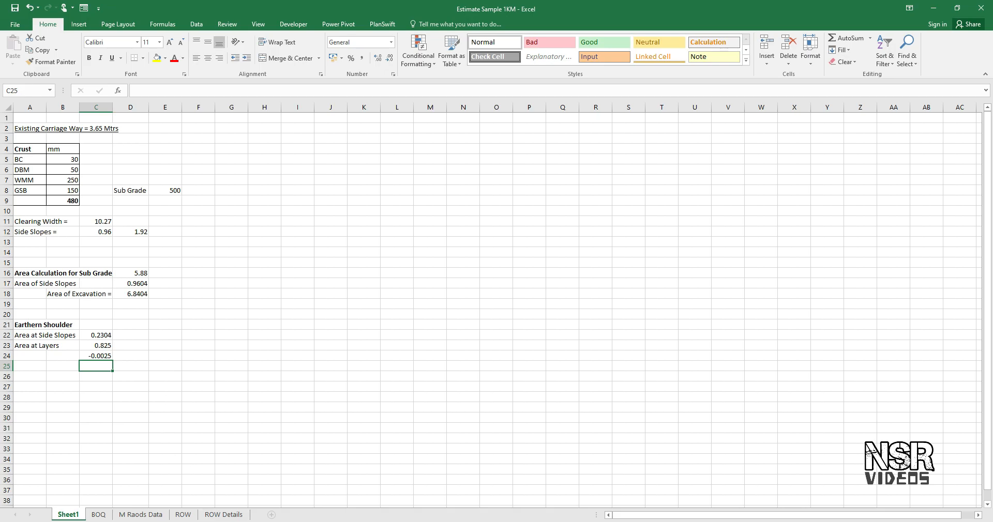
Step: Examine the WMM-2 layer's projection and thickness in the ROW Details cross-section for the next shoulder deduction
left_click(223, 515)
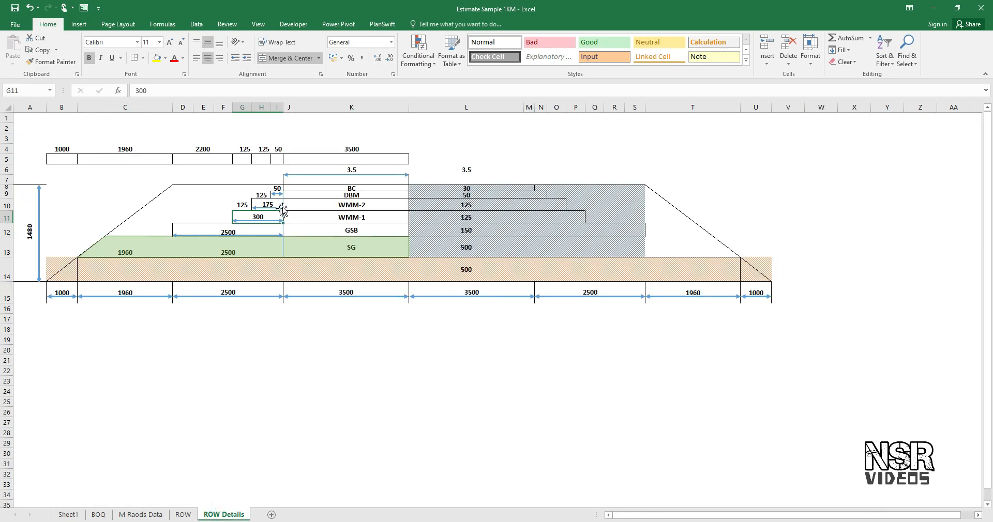
left_click(307, 205)
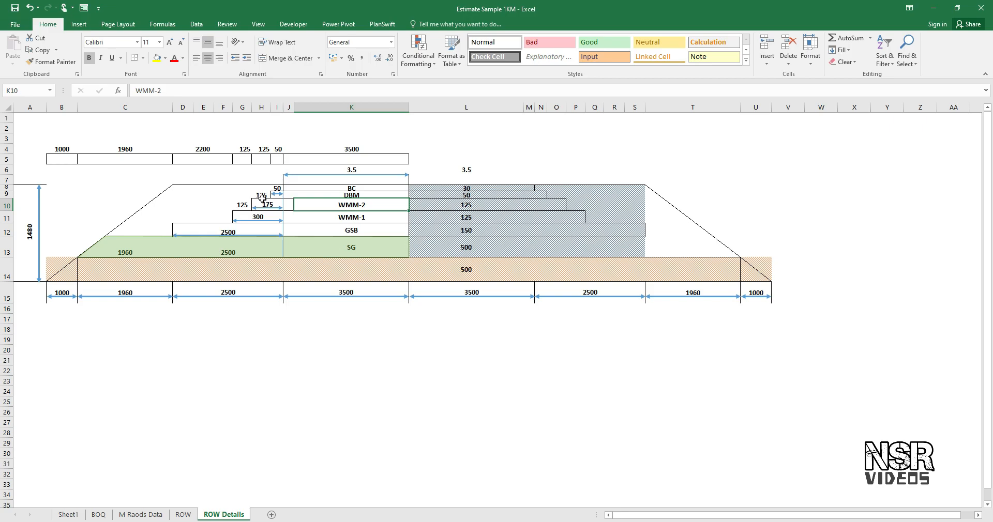
scroll(262, 198, "up", 3, "ctrl")
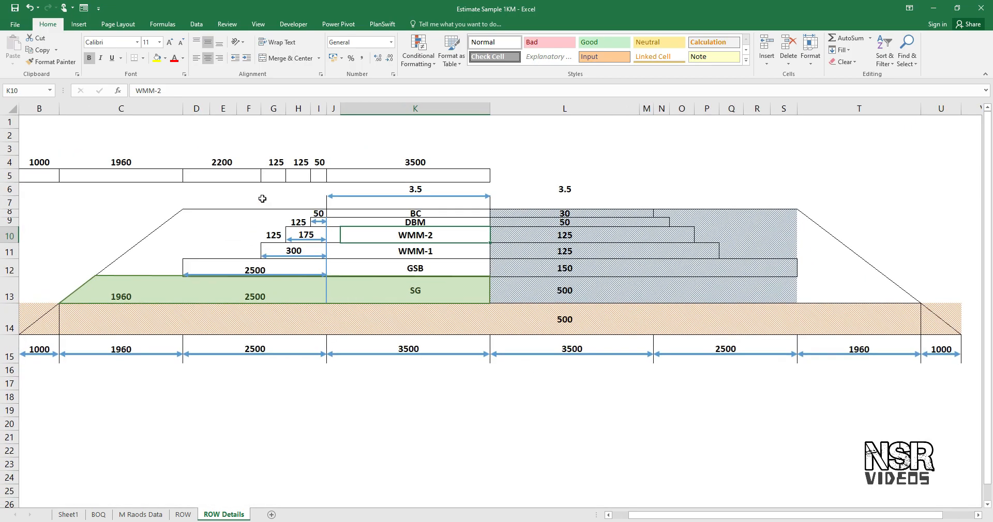
middle_click(255, 252)
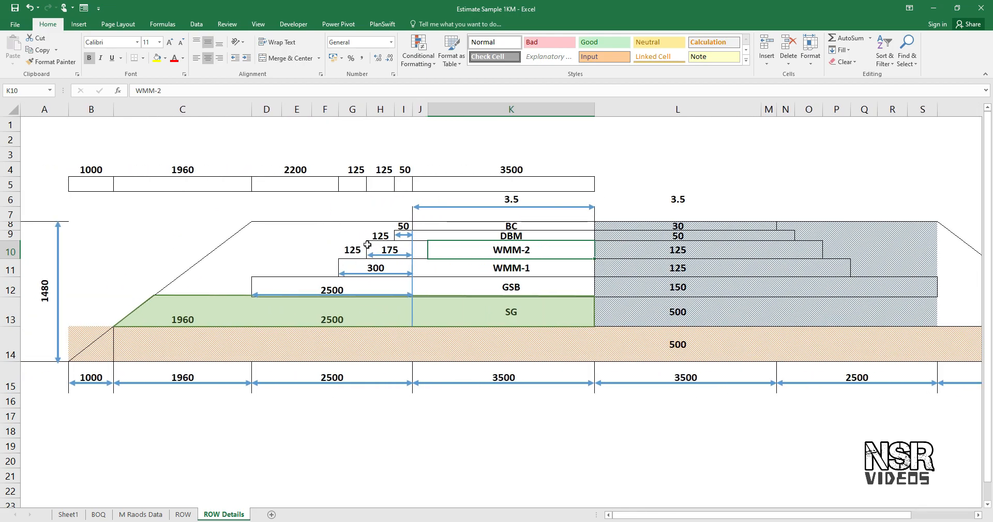
left_click(373, 235)
left_click(408, 226, "ctrl")
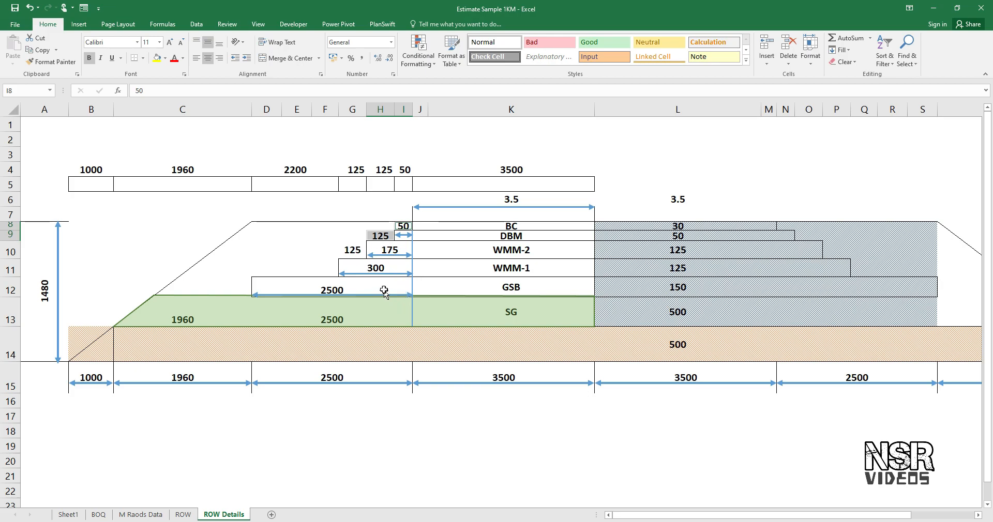
left_click(401, 249)
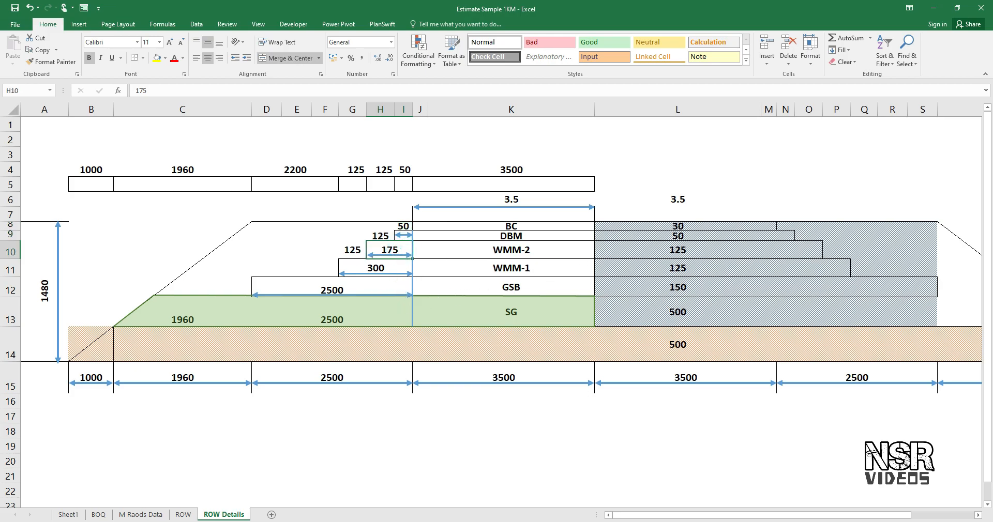
left_click(69, 517)
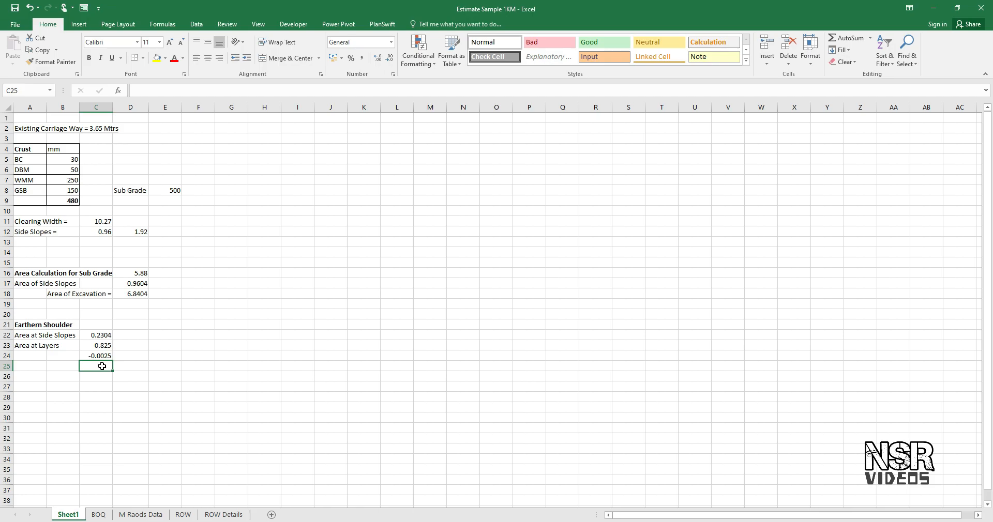
left_click(223, 515)
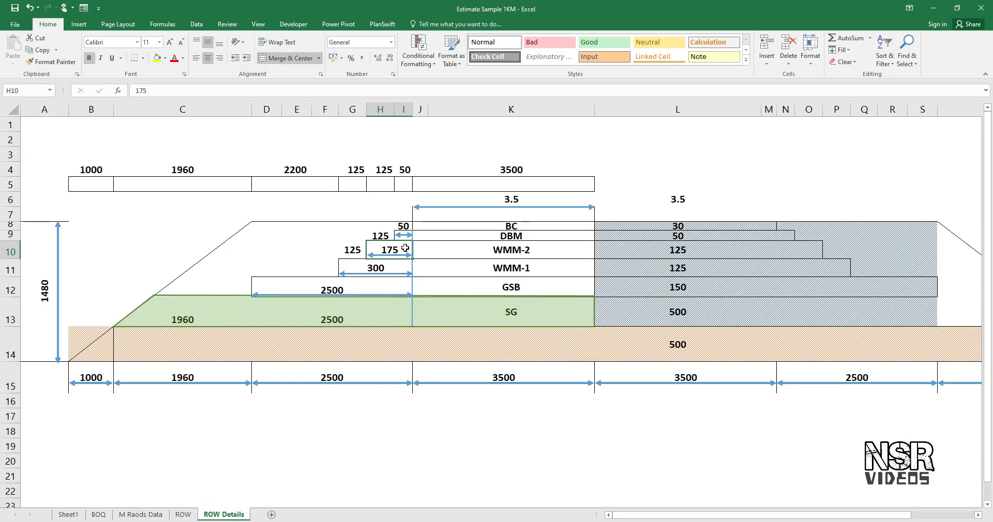
left_click_drag(422, 244, 421, 269)
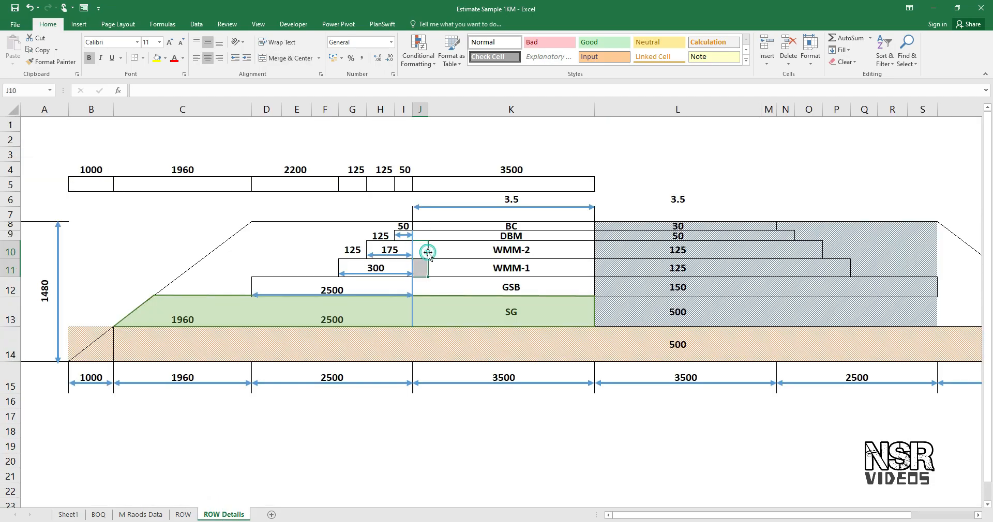
Step: Enter the WMM-2 projection's 0.175 by 0.125 deduction as a negative area in cell C25 of Sheet1
left_click(68, 515)
type("=-(0.175")
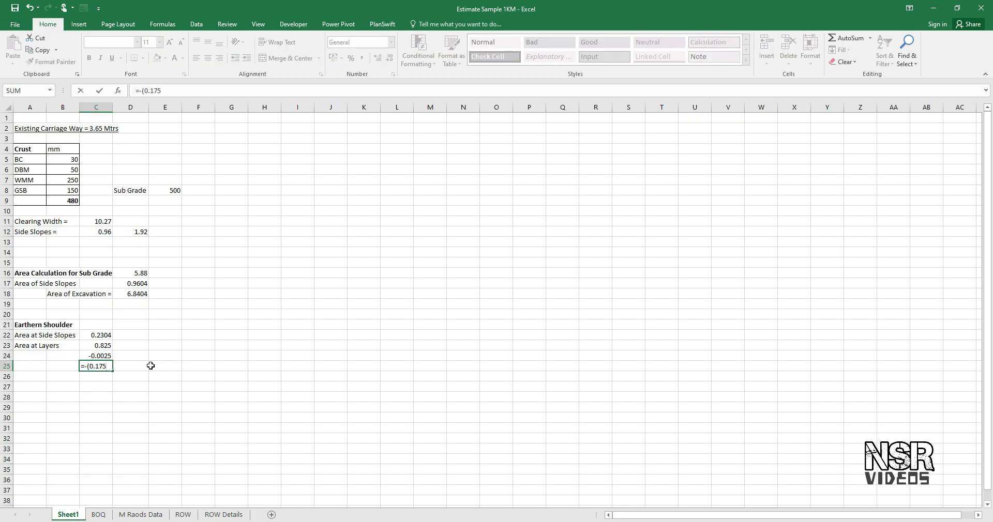
type("*0.125)")
key("Return")
left_click(98, 366)
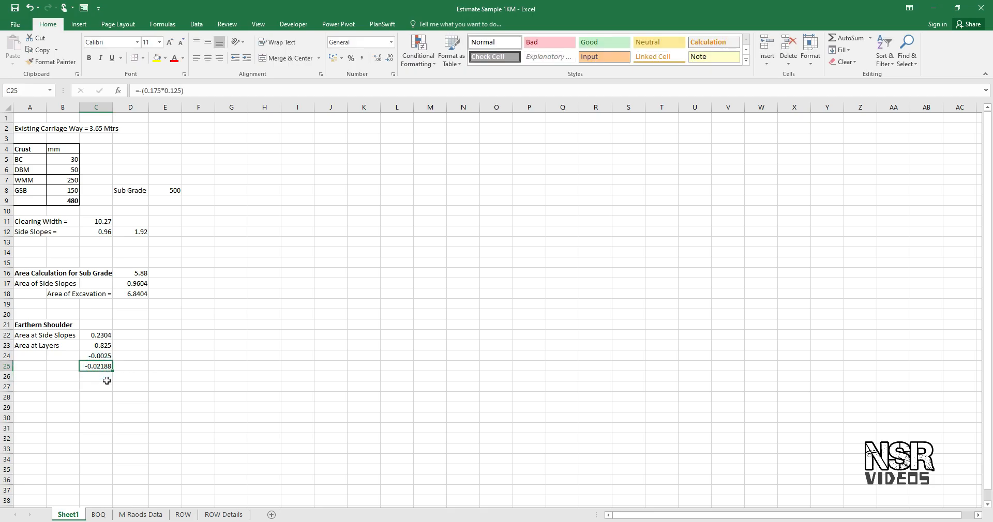
Step: Check the WMM-1 projection in ROW Details, and enter its 0.3 by 0.125 deduction as a negative area in Sheet1 cell C26
left_click(105, 378)
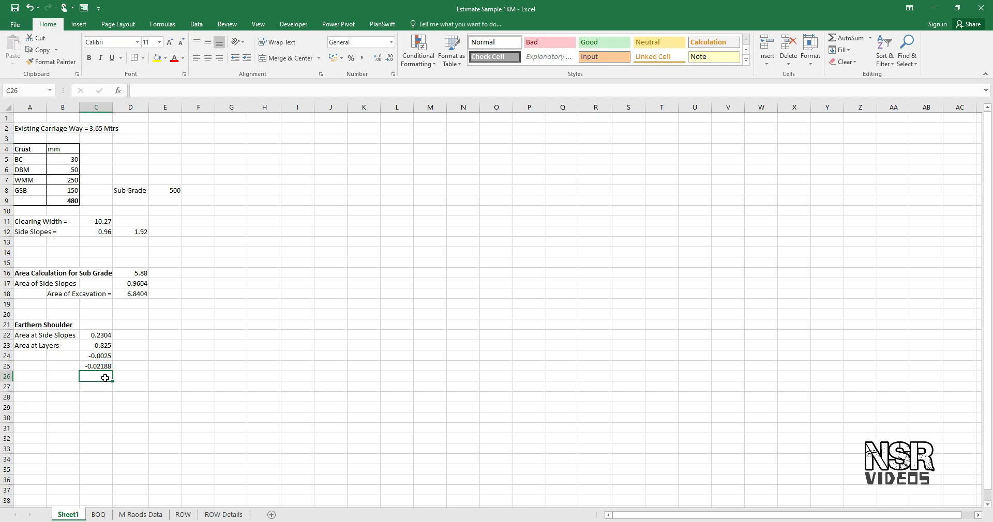
left_click(224, 515)
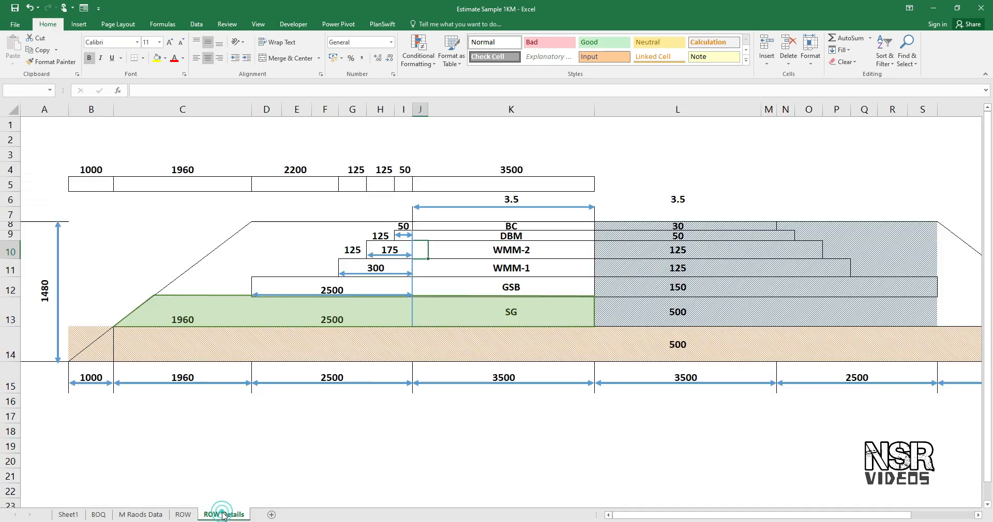
left_click(396, 268)
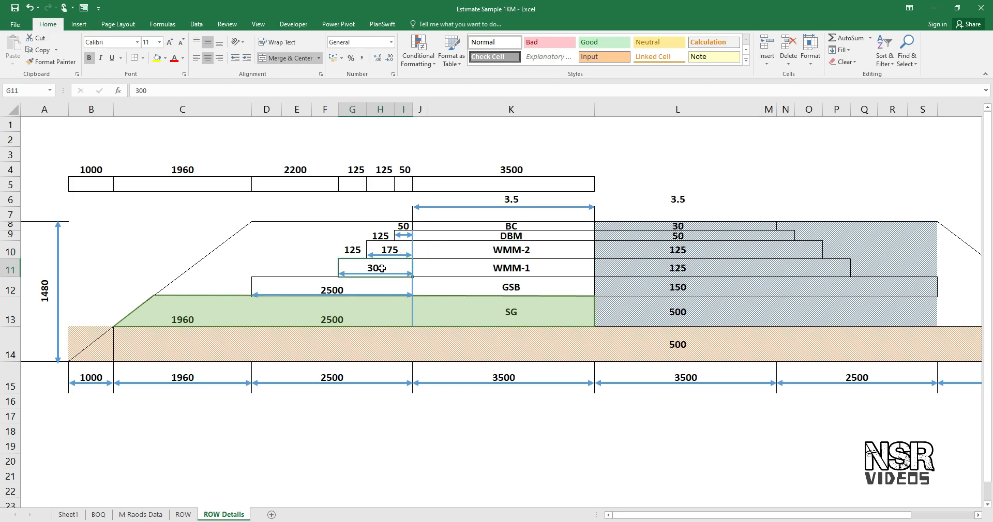
left_click(68, 515)
left_click(105, 381)
type("=-(0.3*0.125")
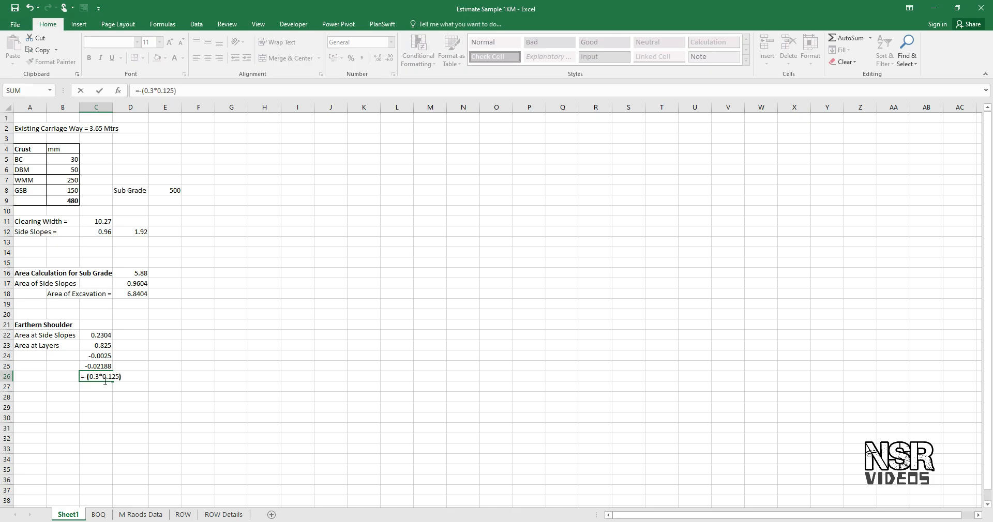
key("Return")
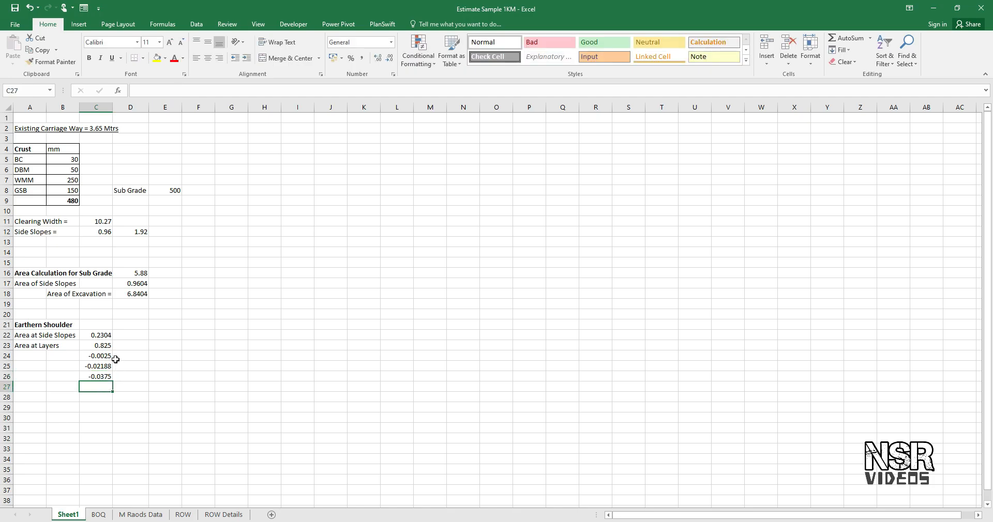
Step: Calculate the net layers area in cell C27 as the sum of C23:C26, including the three negative deductions
left_click_drag(101, 356, 101, 376)
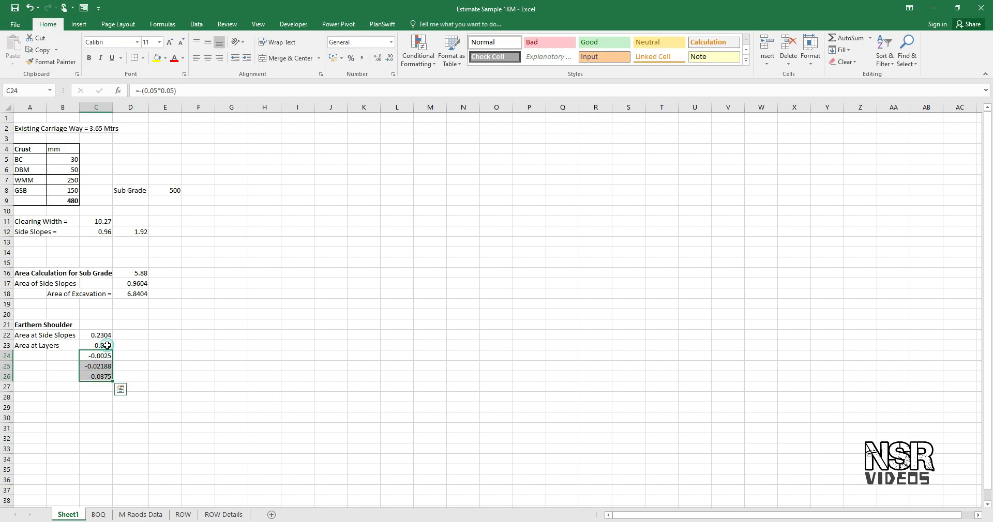
left_click(106, 386)
type("=")
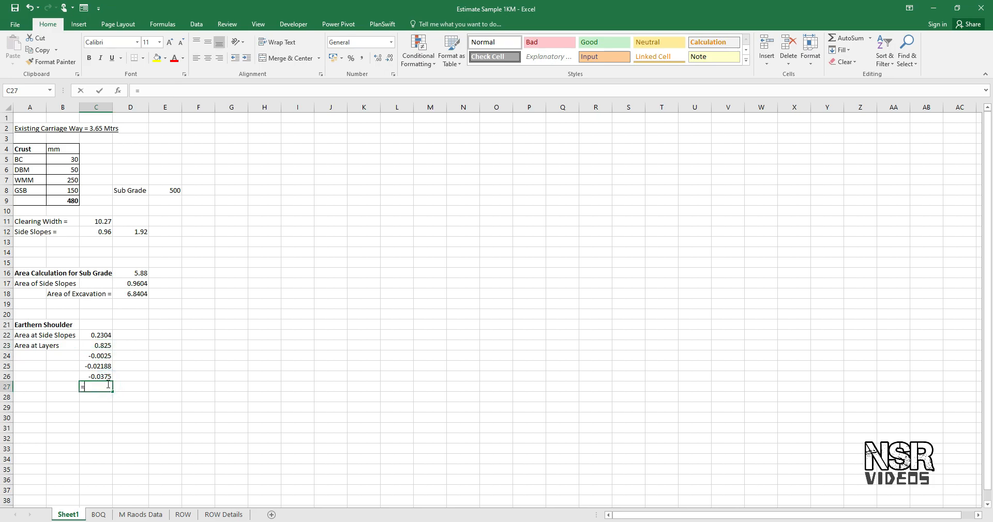
type("SUM(")
left_click_drag(102, 348, 102, 375)
type(")")
key("Tab")
left_click(101, 385)
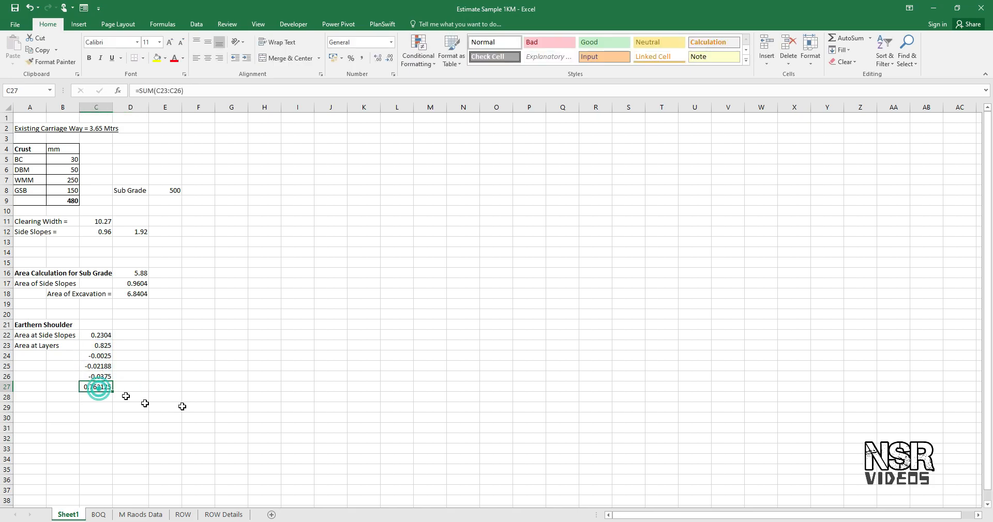
Step: Reduce the net layers area in cell C27 to three displayed decimal places
scroll(97, 372, "up", 2)
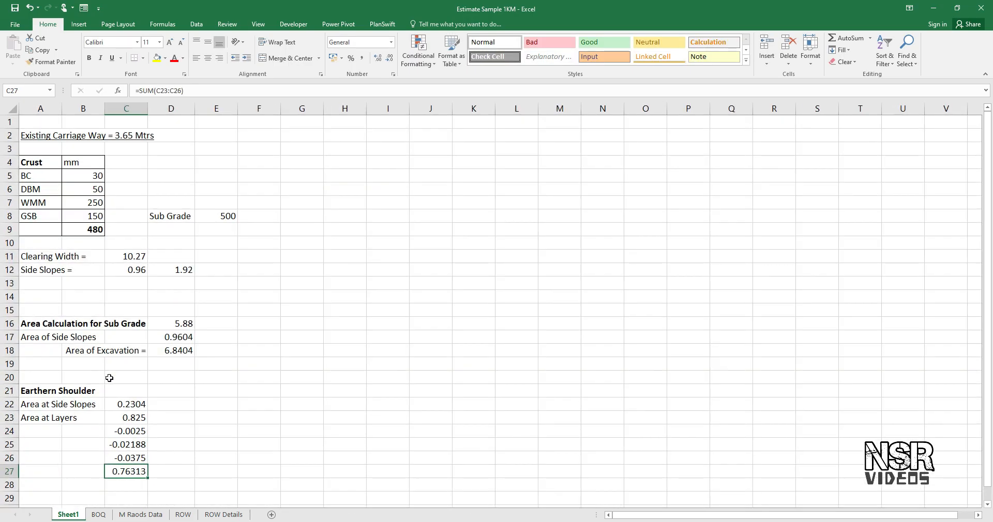
scroll(123, 388, "down", 2)
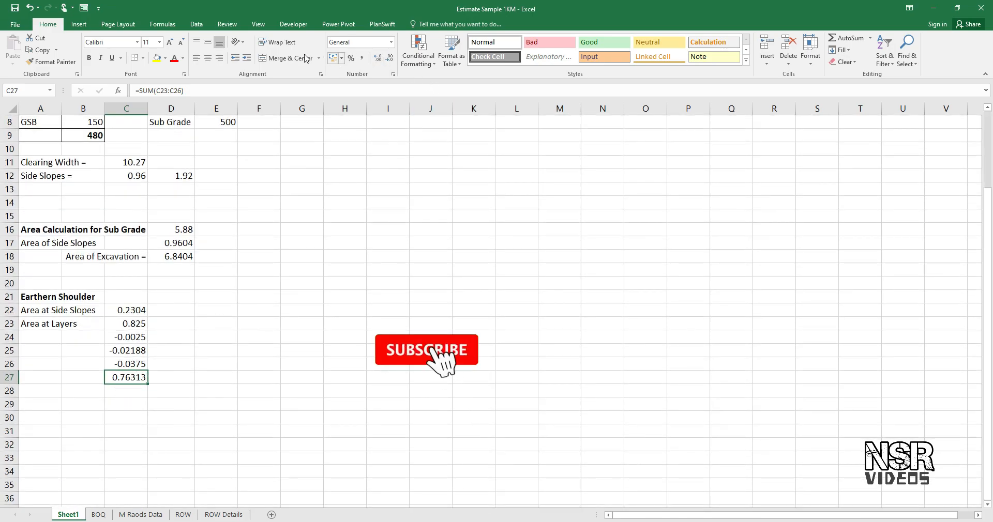
left_click(389, 57)
left_click(389, 57)
left_click(129, 391)
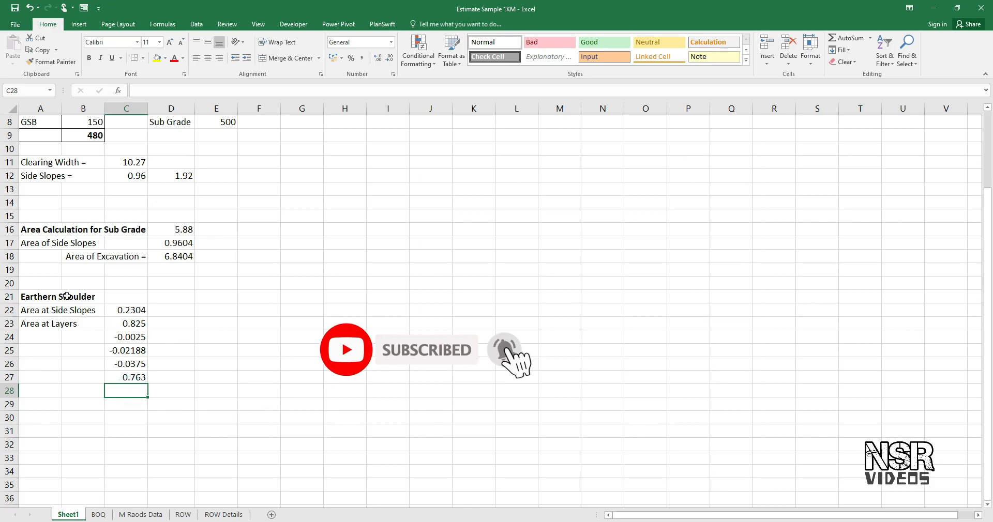
Step: Calculate the total shoulder area in cell C28 by adding the side slopes area in C22 to the net layers area in C27
left_click(123, 308)
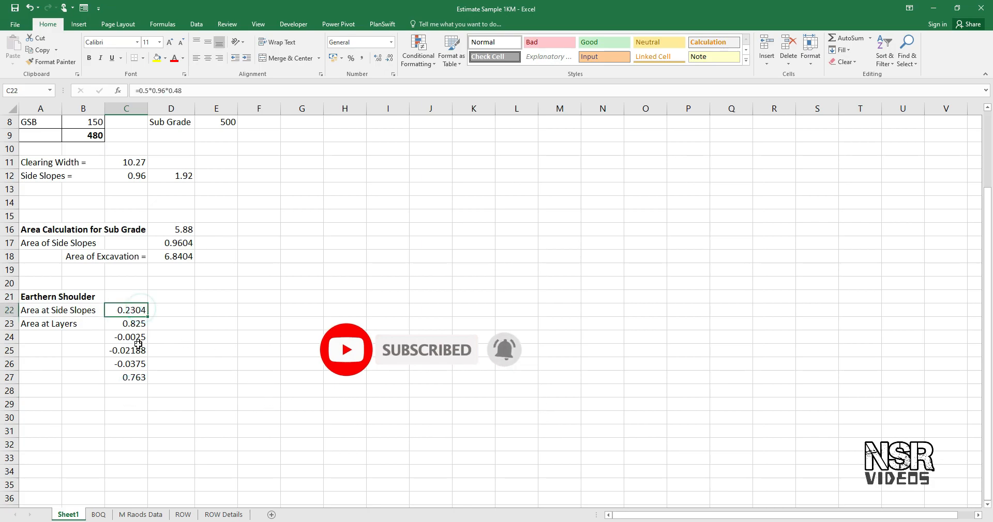
left_click(133, 377, "ctrl")
left_click(136, 394)
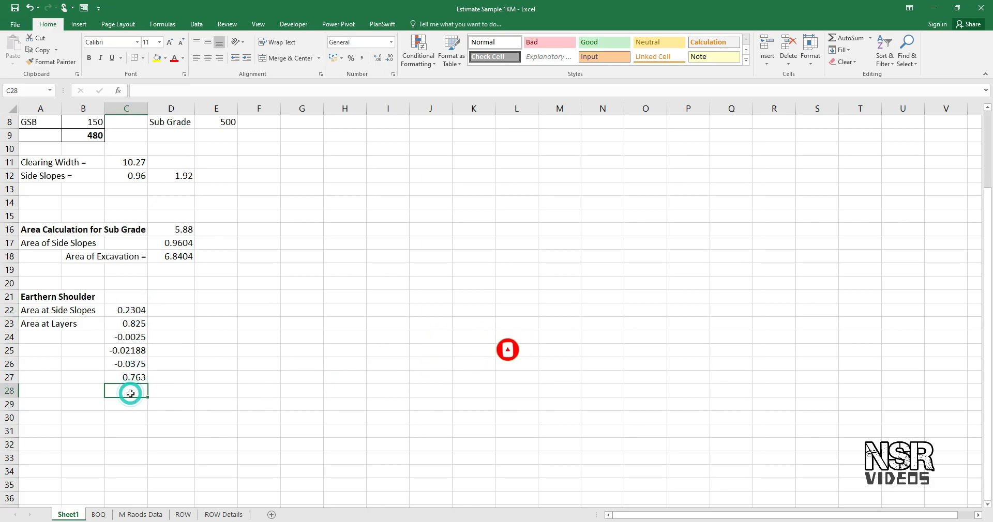
type("=")
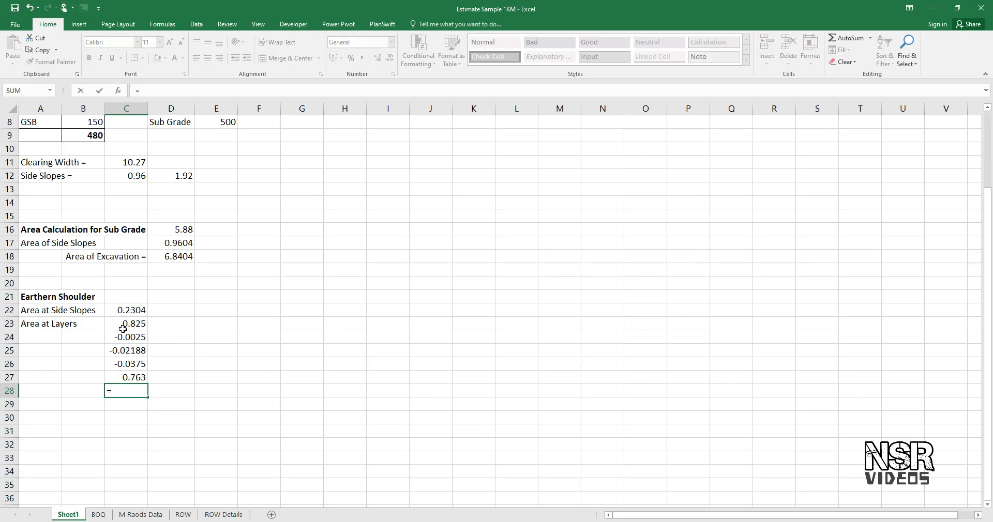
left_click(128, 312)
type("+")
left_click(142, 377)
key("Return")
Step: Label the total row with Area of Earthern Shoulder in cell A28
left_click(57, 393)
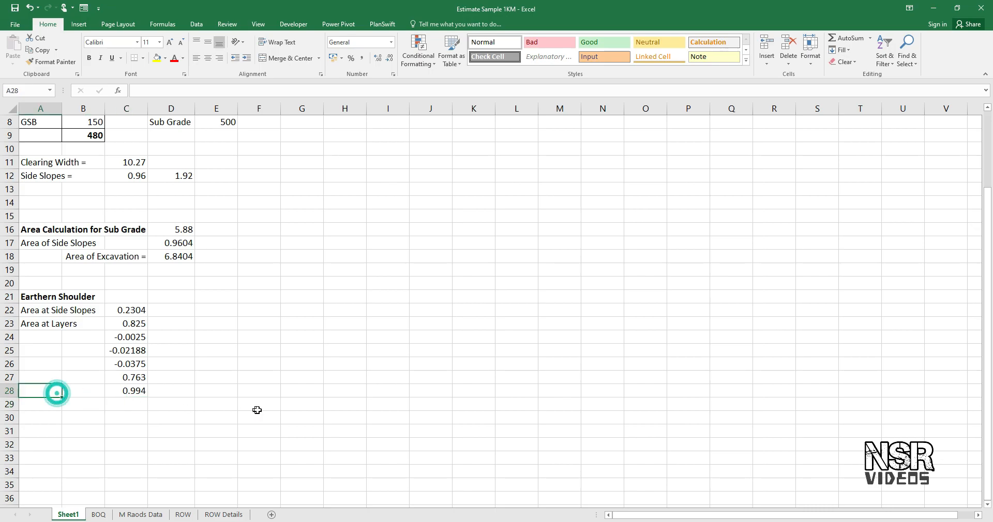
type("Area of Earthern Shoulder")
key("Return")
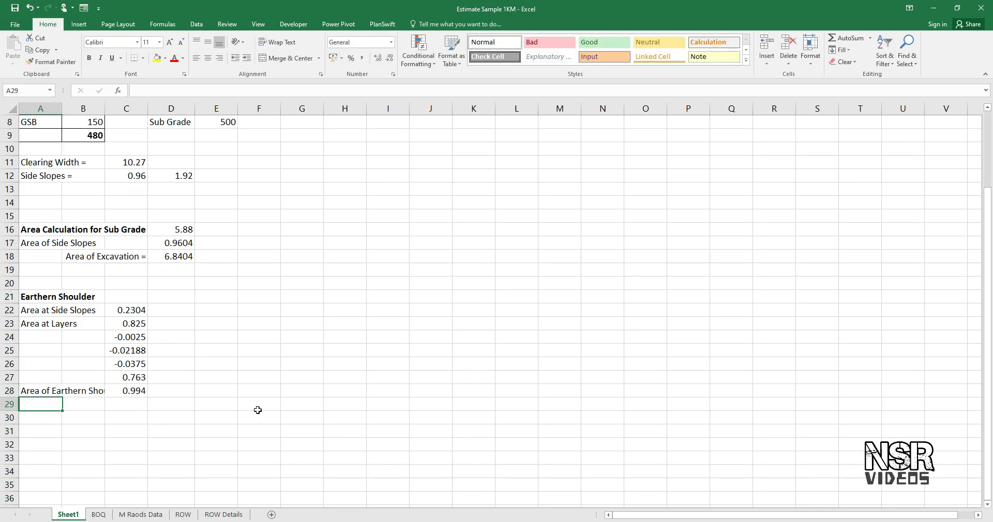
key("Up")
key("Right")
key("Right")
key("Right")
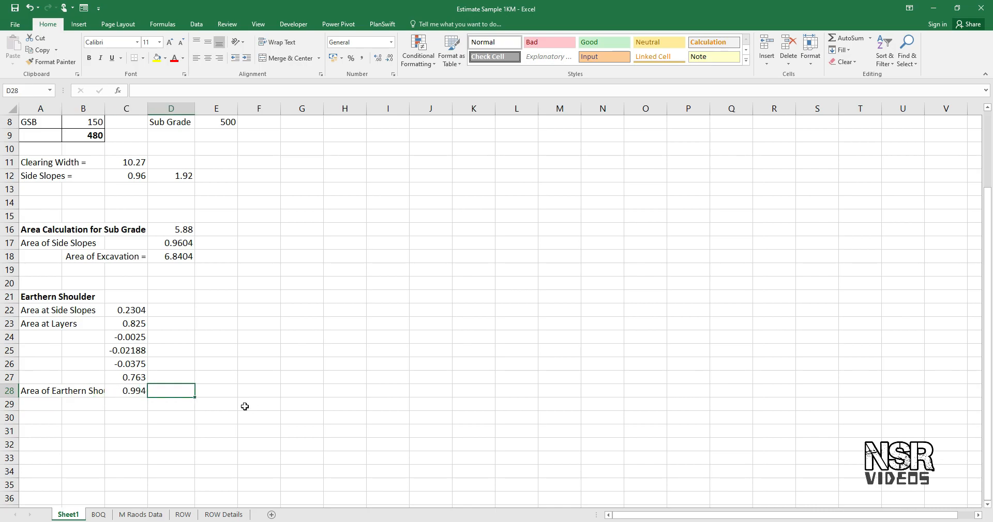
Step: Enter the shoulder area 0.994 as the Breadth of both Earthern Shoulder LHS and RHS in the BOQ sheet
left_click(129, 391)
key("ctrl+c")
left_click(99, 515)
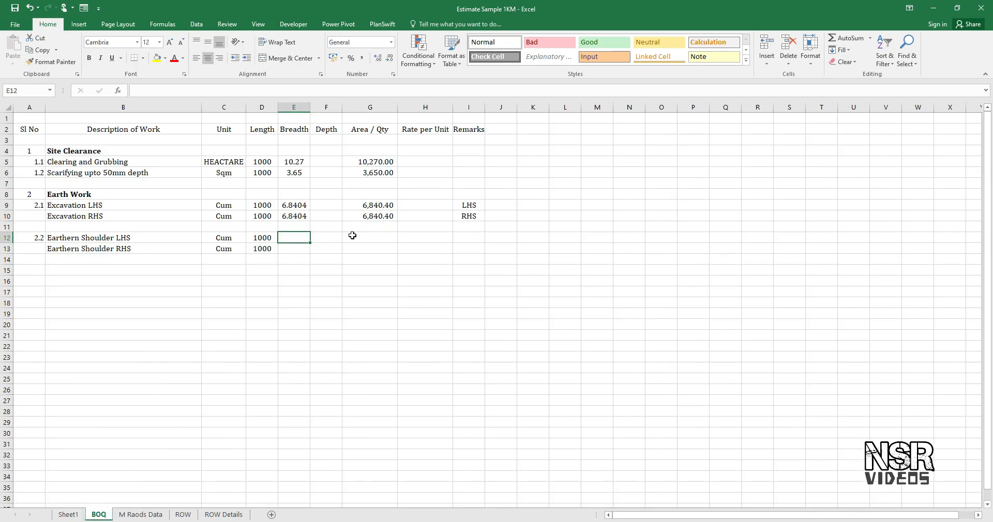
type("0.994")
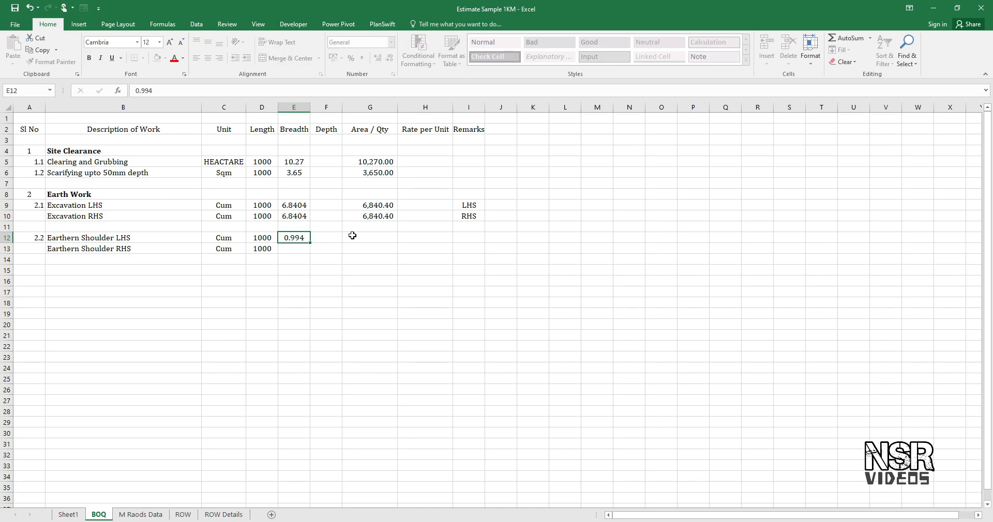
key("Return")
key("ctrl+d")
Step: Copy the Area / Qty formula from the Excavation RHS row into both Earthern Shoulder rows, cells G12:G13
key("Up")
key("Up")
key("Up")
key("Right")
key("Right")
key("Right")
key("Left")
key("ctrl+c")
left_click_drag(372, 237, 375, 249)
key("Return")
left_click(382, 237)
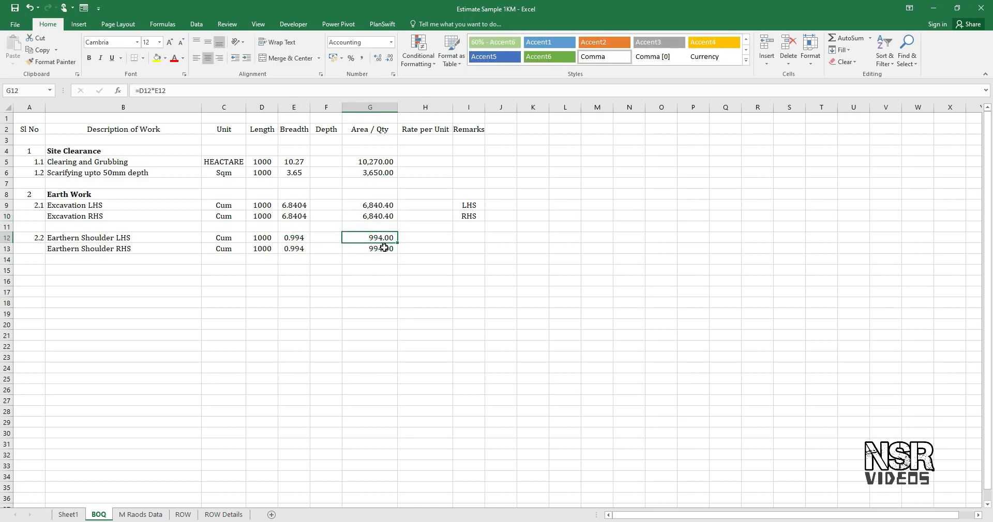
Step: Enter the remarks LHS and RHS for the two Earthern Shoulder rows in cells I12 and I13
left_click(476, 236)
type("LHS")
key("Return")
type("RHS")
key("Return")
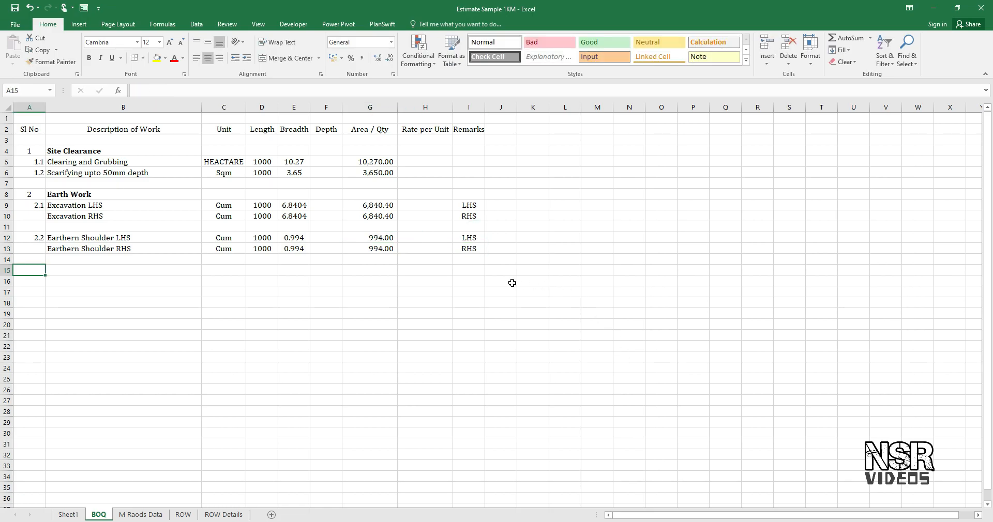